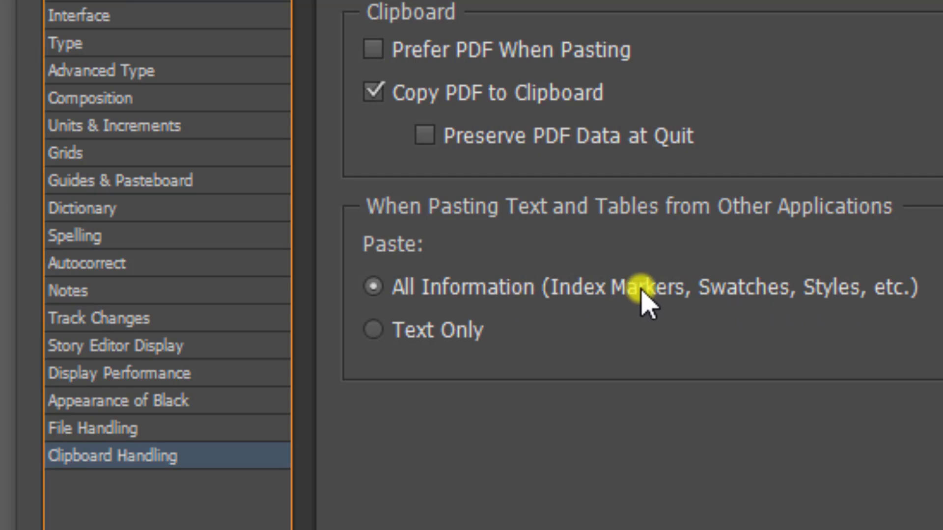
- Set the clipboard preference for pasting text and tables from other applications to Text Only
click(379, 328)
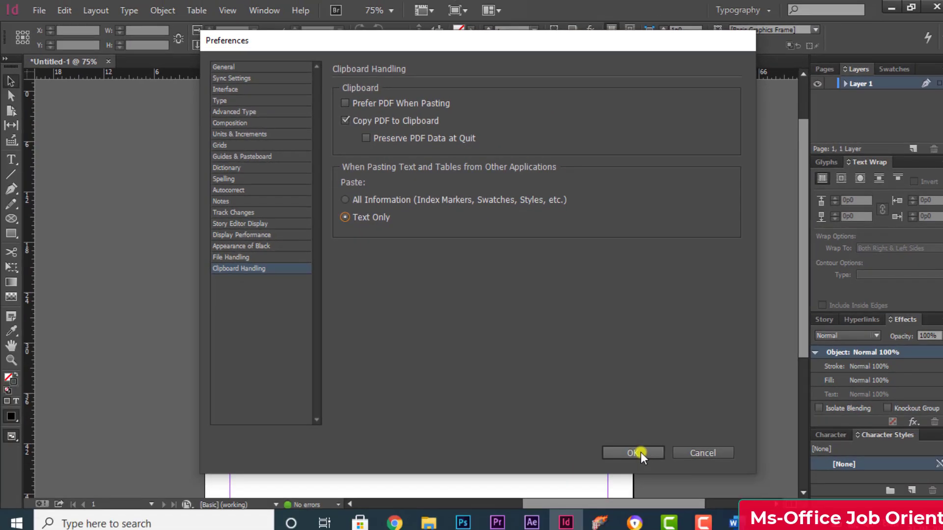
click(634, 452)
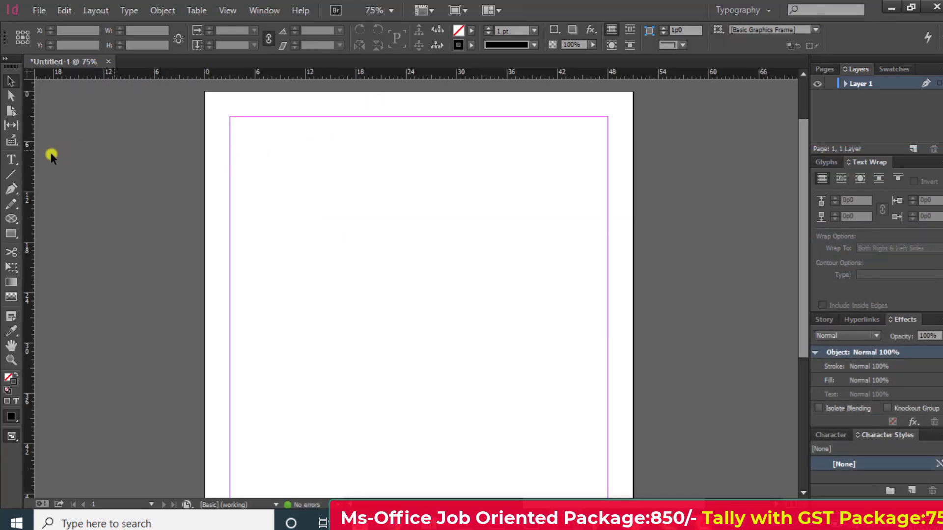
- Create a large text frame inside the page margins and paste the copied text into it
click(11, 160)
drag(237, 134, 596, 428)
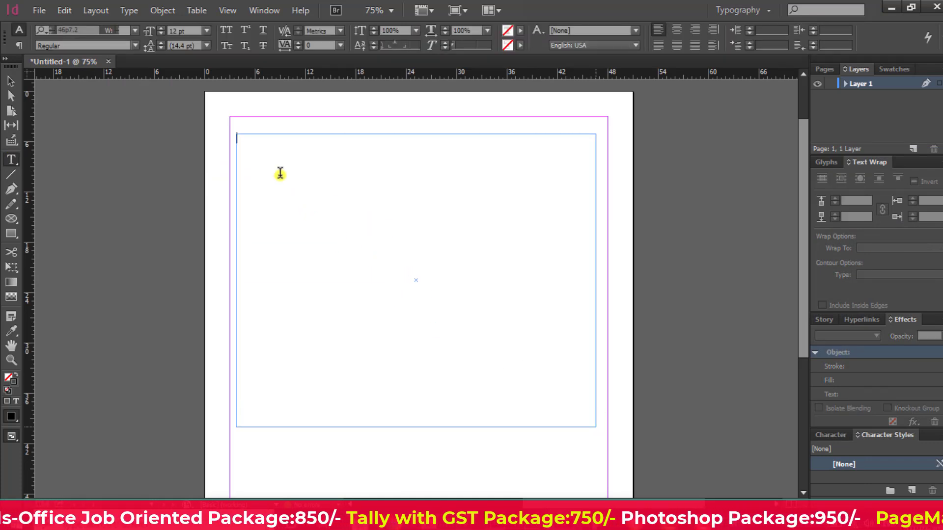
click(65, 11)
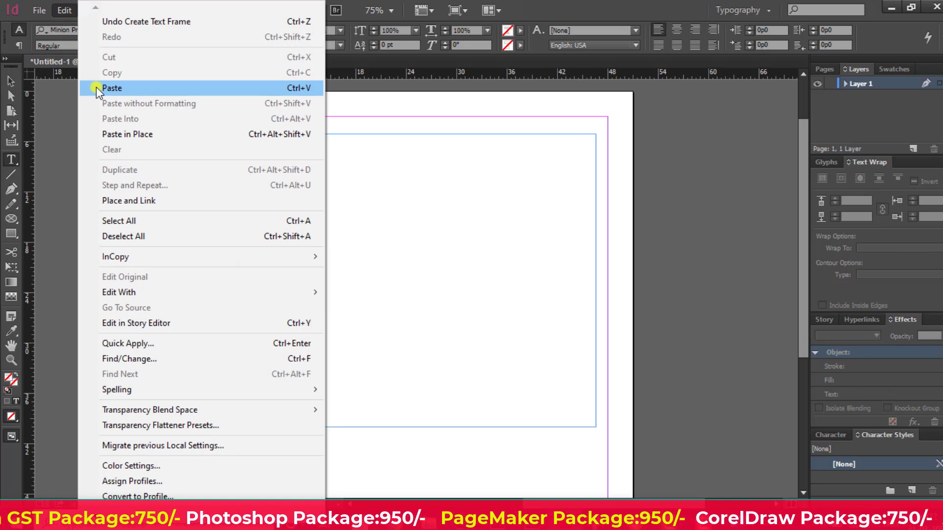
click(112, 88)
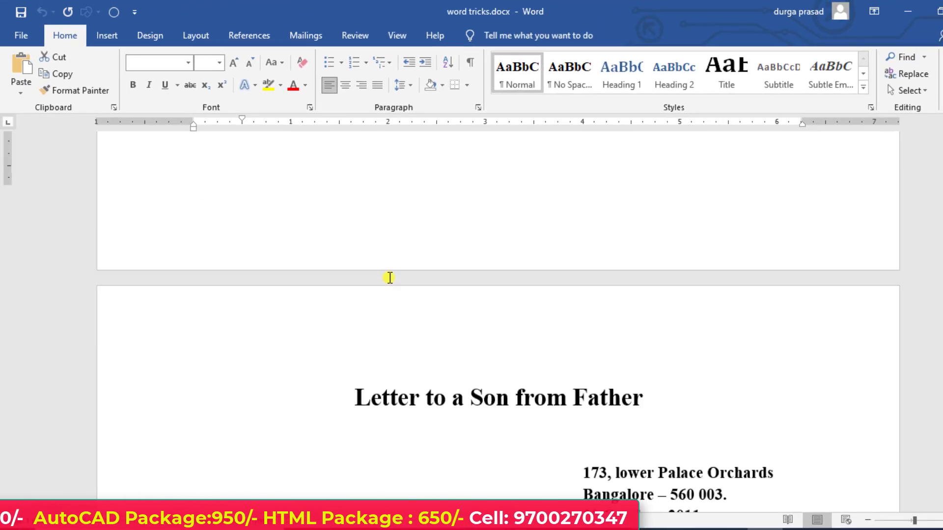
- In Word's word tricks.docx, color the letter's opening passage red and set the following passage in the Brotherland Personal font
scroll(390, 278, down, 7)
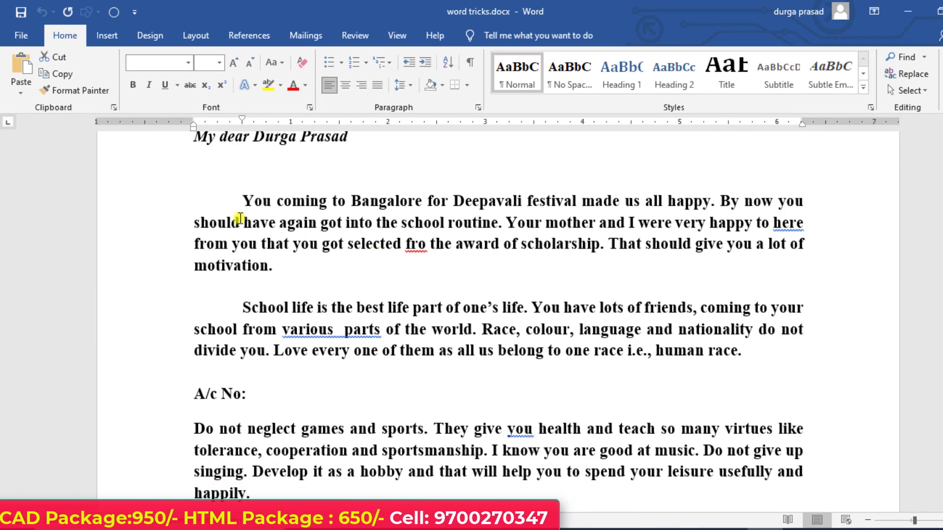
drag(244, 201, 330, 308)
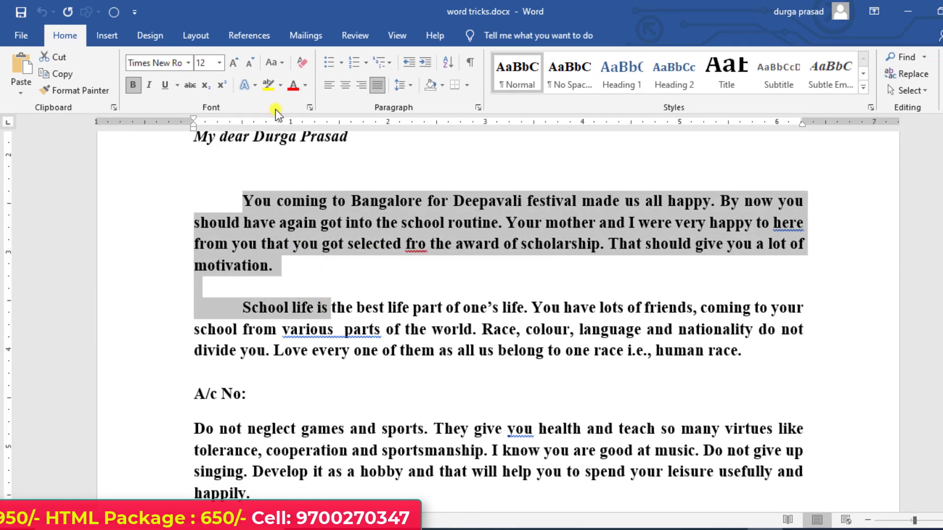
click(294, 83)
drag(289, 330, 474, 430)
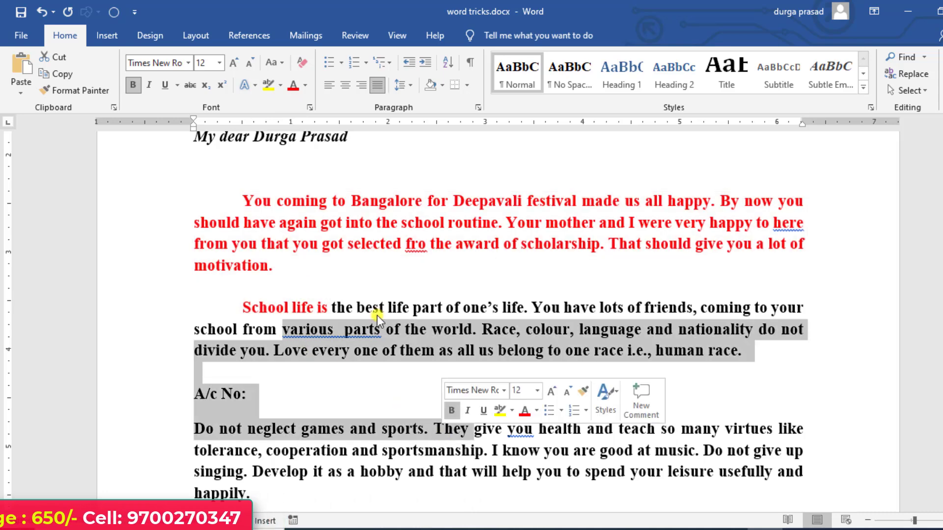
click(189, 59)
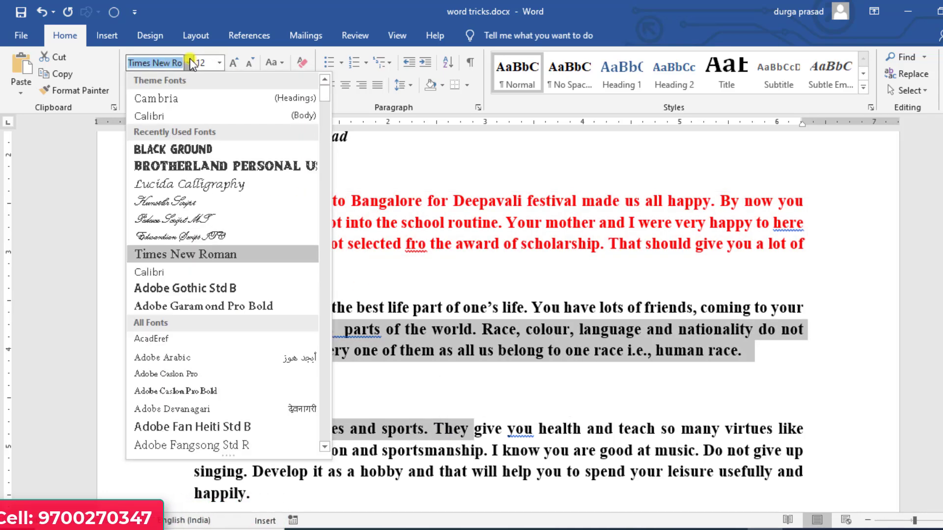
click(172, 166)
- Copy the formatted letter passages from Word and paste them into the InDesign text frame
drag(240, 199, 598, 444)
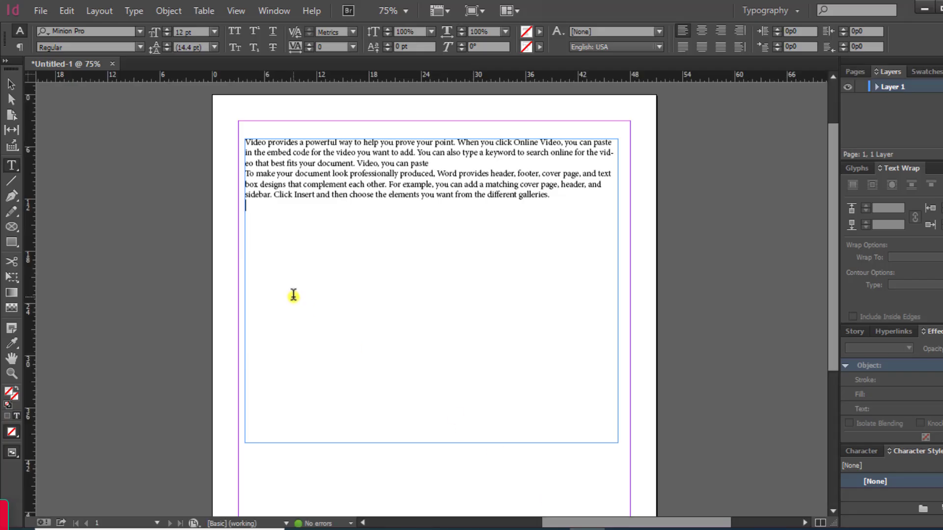
key(ctrl+v)
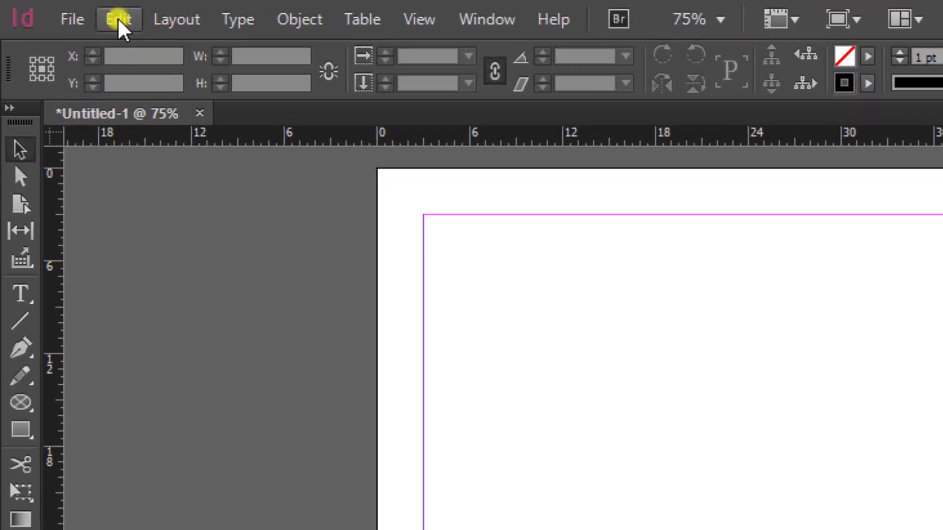
click(67, 11)
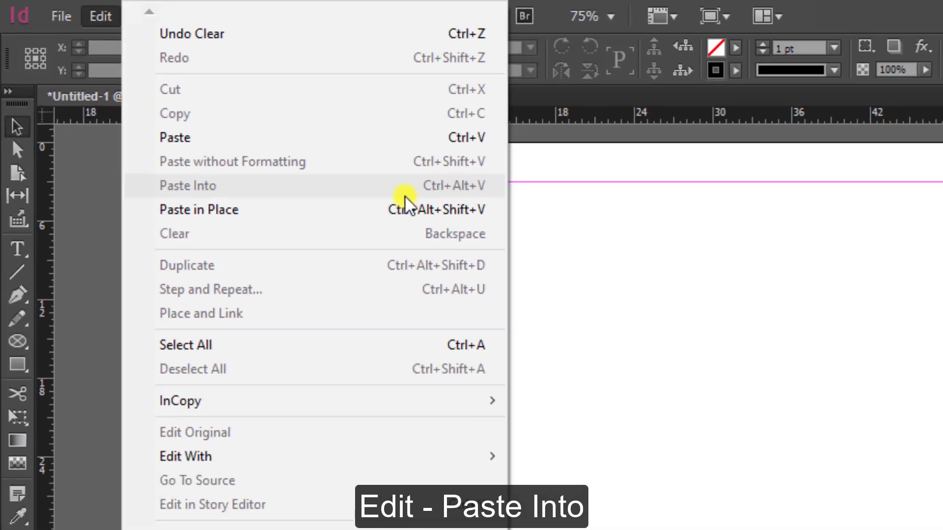
key(Escape)
- Draw an ellipse about 16p0 wide and 18p0 high in the upper right area of the page
drag(10, 241, 58, 257)
drag(465, 156, 604, 313)
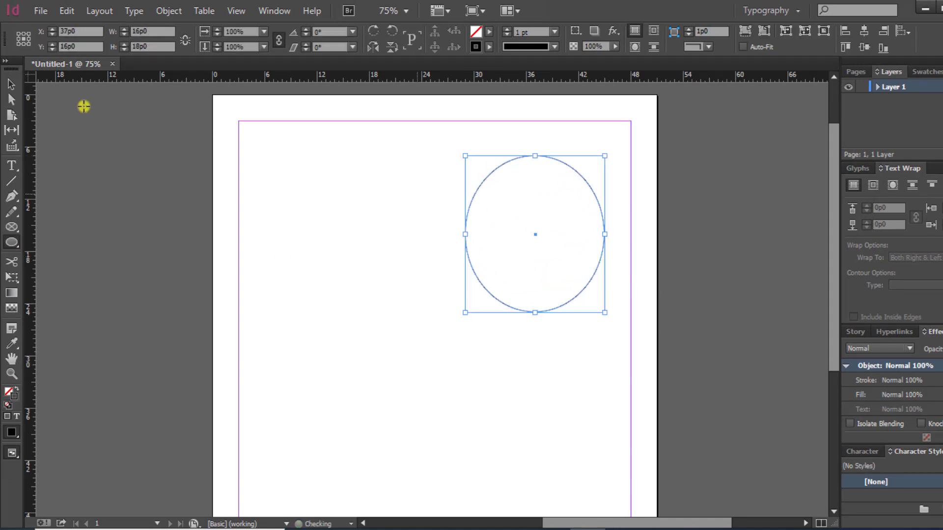
click(12, 85)
click(437, 248)
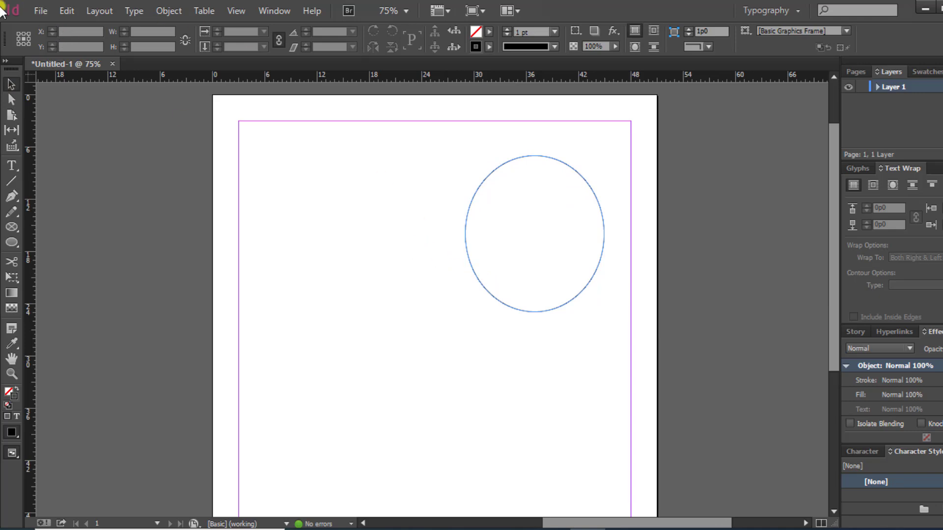
- Place download.jpg from the logos folder on the page, overlapping the lower part of the ellipse
click(39, 12)
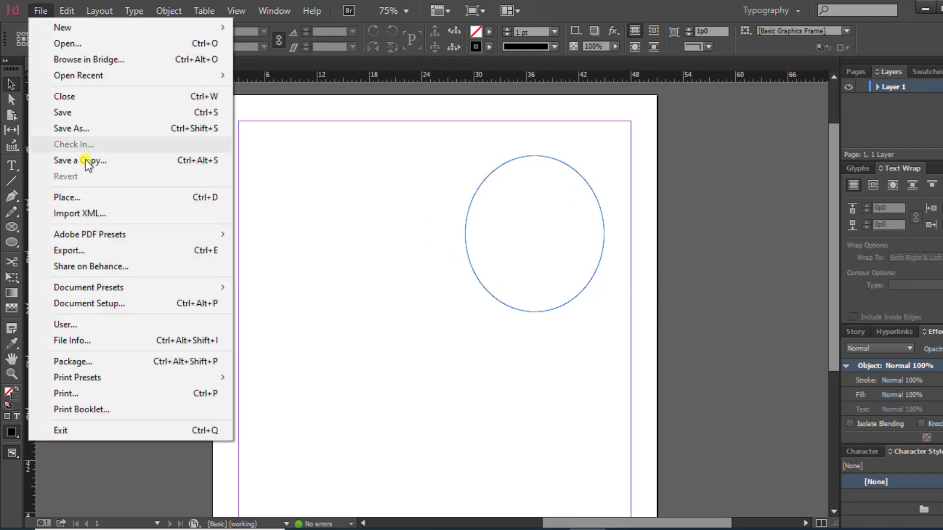
click(82, 197)
drag(807, 190, 810, 294)
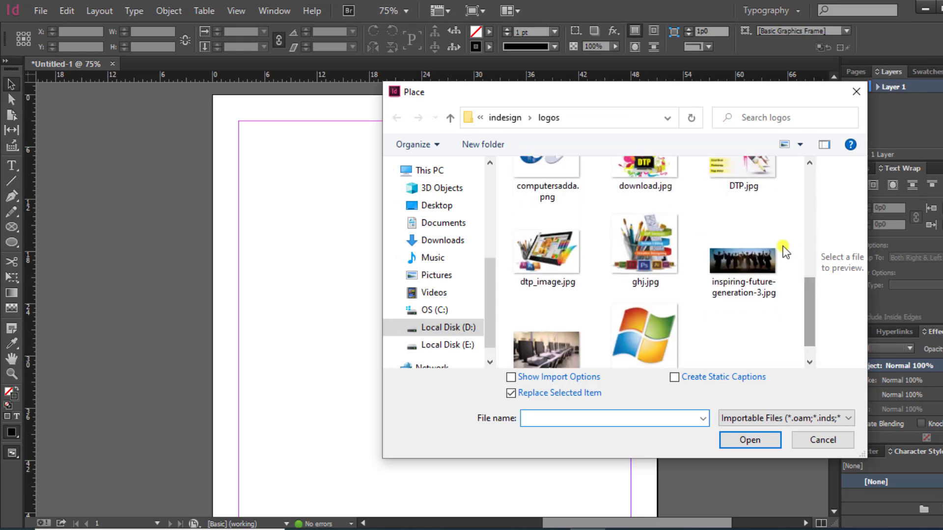
click(644, 166)
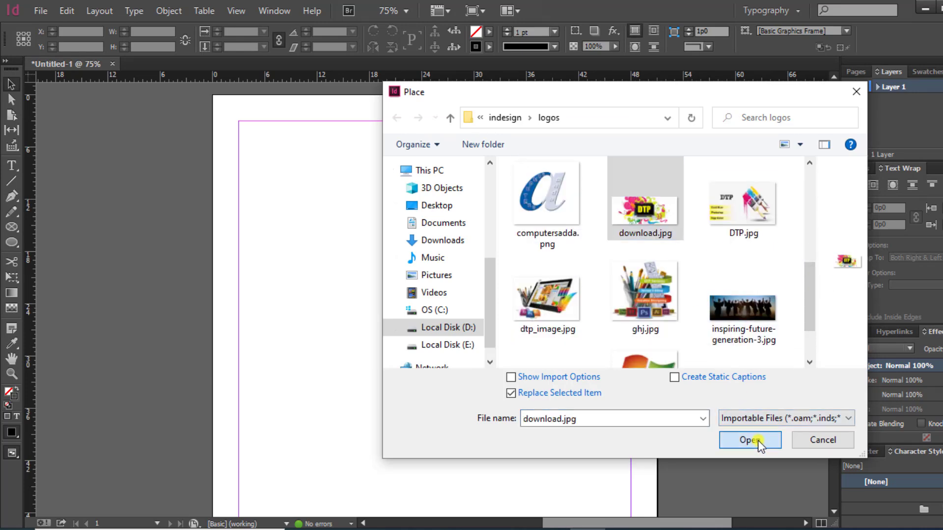
click(751, 440)
drag(267, 284, 300, 330)
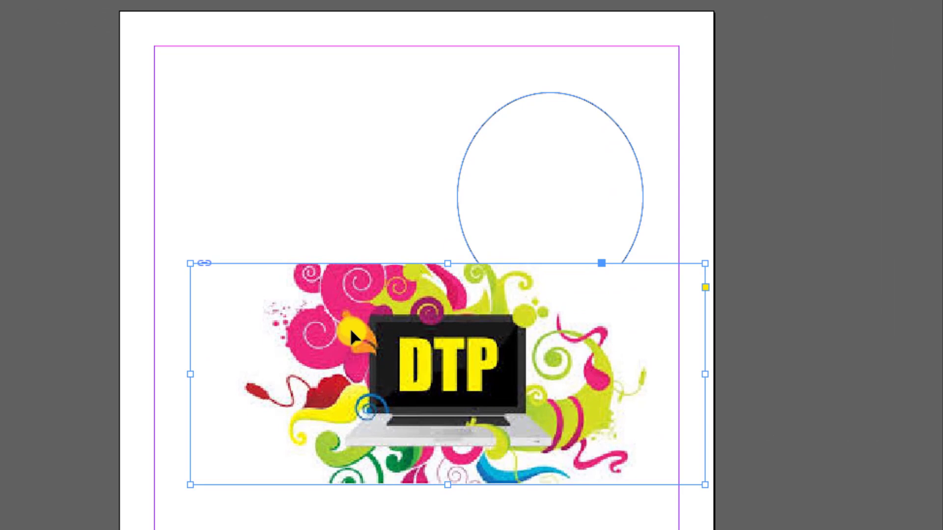
- Try a regular paste of the copied image with the ellipse selected, then delete the pasted copy
click(512, 103)
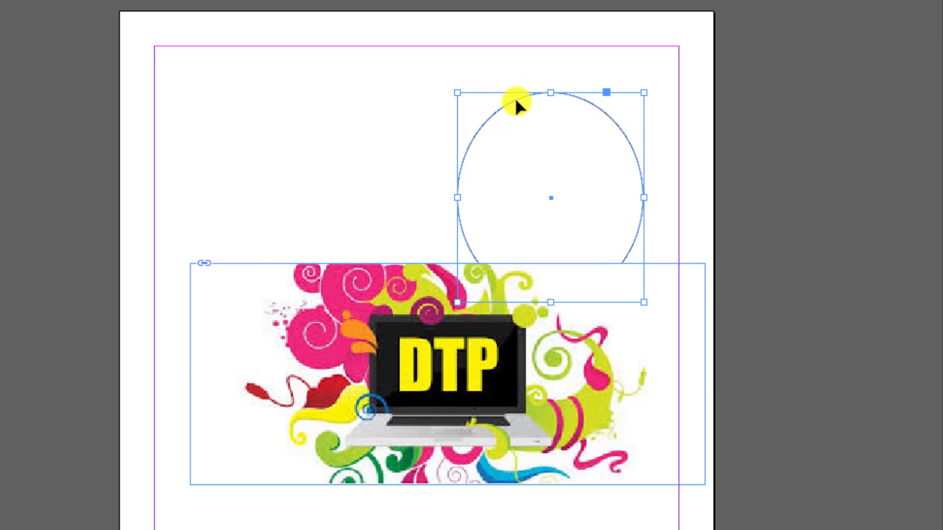
key(ctrl+v)
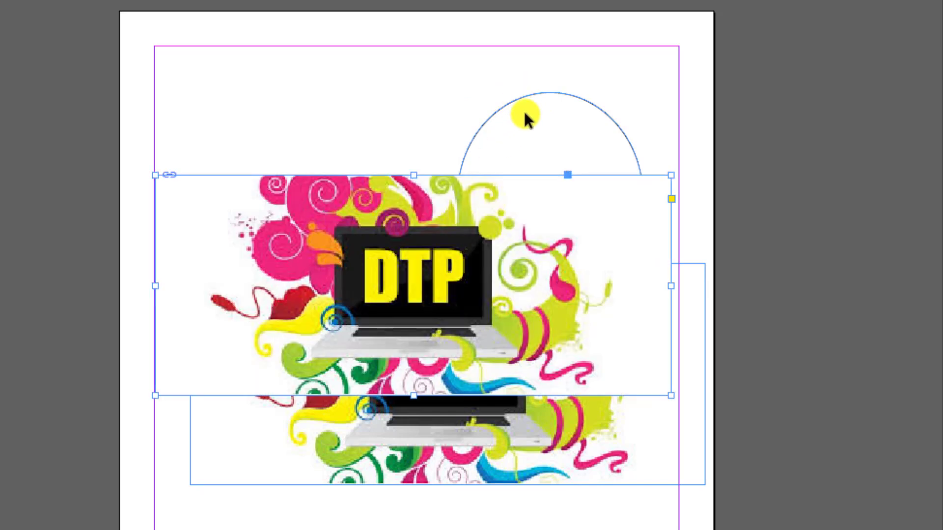
drag(231, 229, 192, 198)
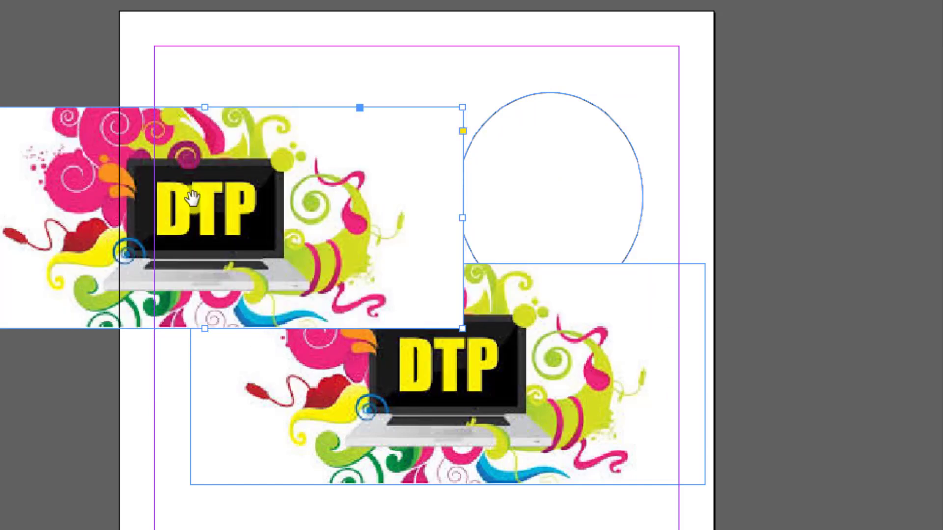
key(Delete)
- Move the DTP image below the ellipse and paste the copied image into the ellipse with Paste Into
drag(407, 367, 360, 415)
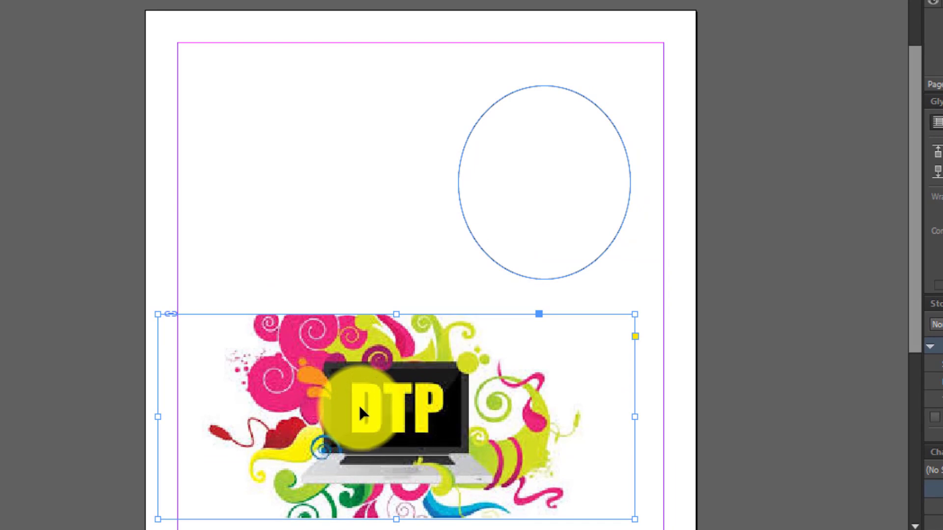
click(502, 104)
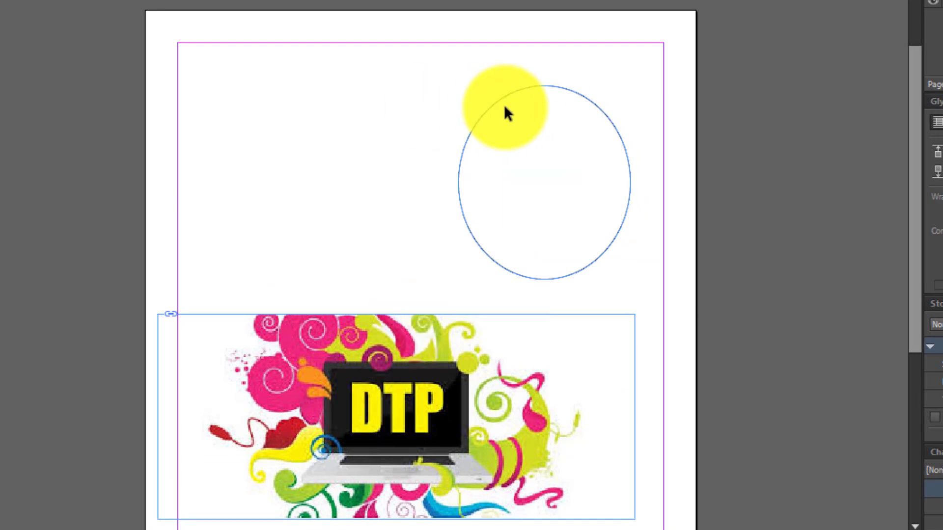
click(509, 90)
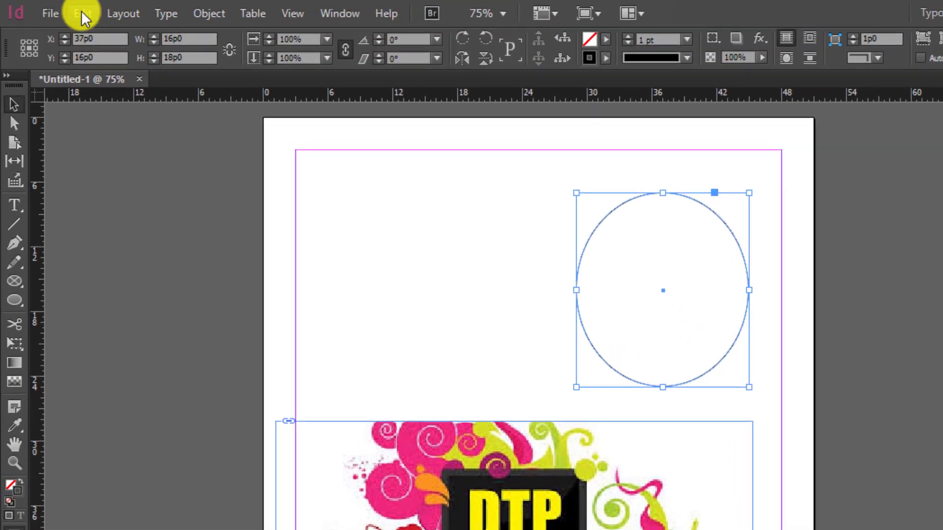
click(82, 10)
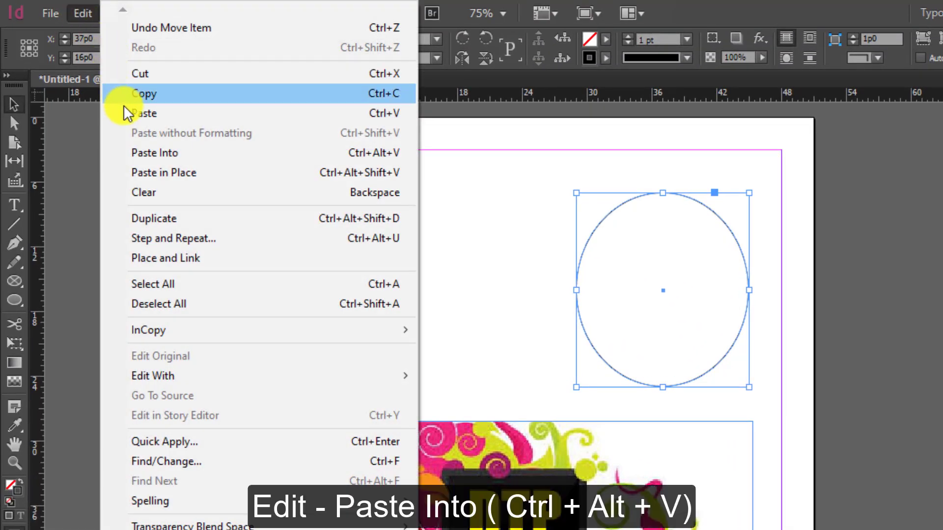
click(387, 154)
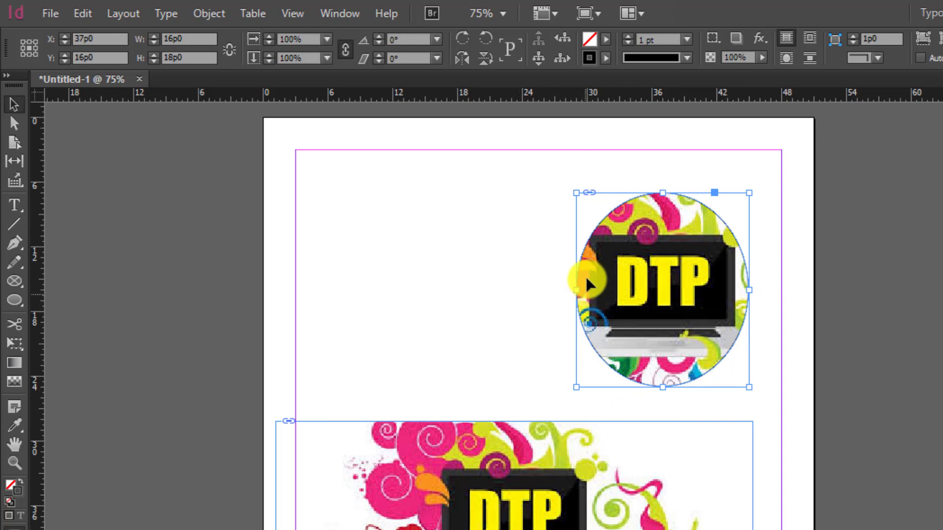
key(ctrl+shift+a)
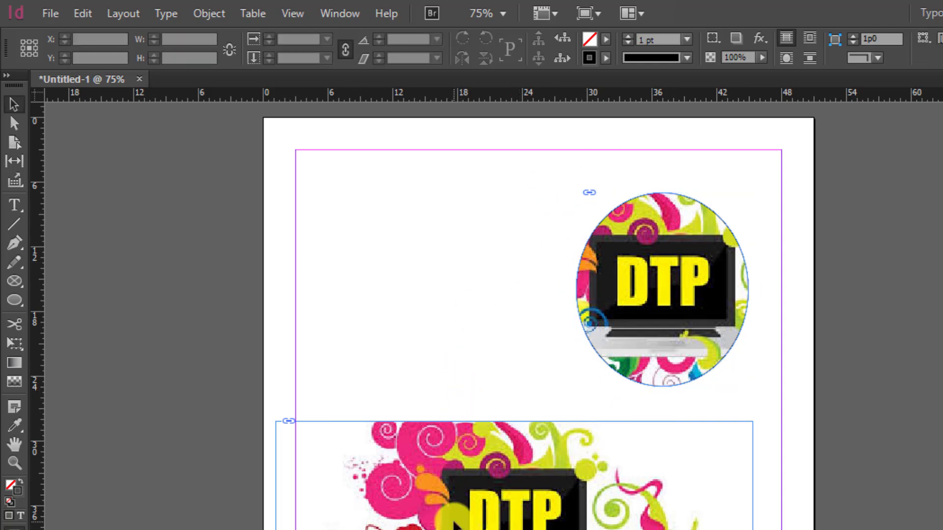
- Paste a standalone copy of the DTP image beside the ellipse, then remove both standalone images from the page
key(ctrl+v)
drag(464, 382, 349, 331)
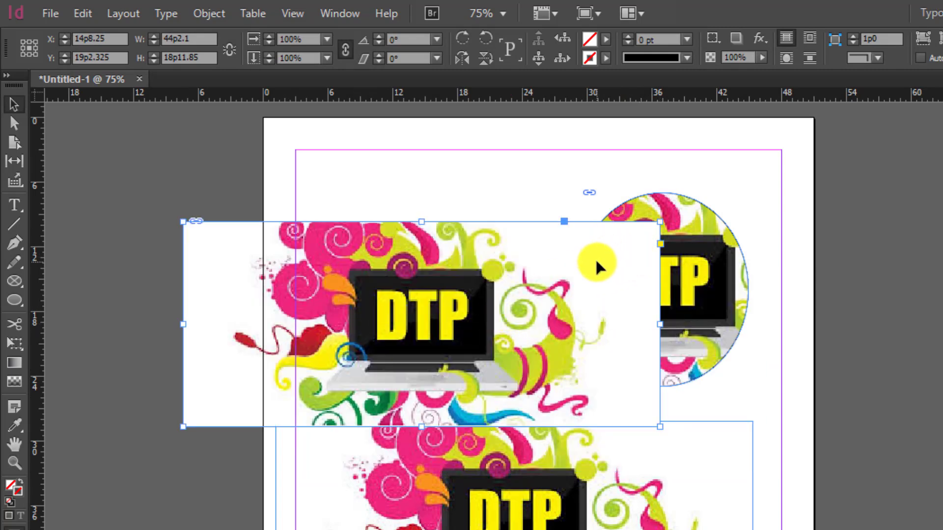
key(ctrl+z)
key(ctrl+z)
- Shrink the ellipse frame about its center to about 11p6.667 by 13p0 and scale down the image inside it
click(629, 219)
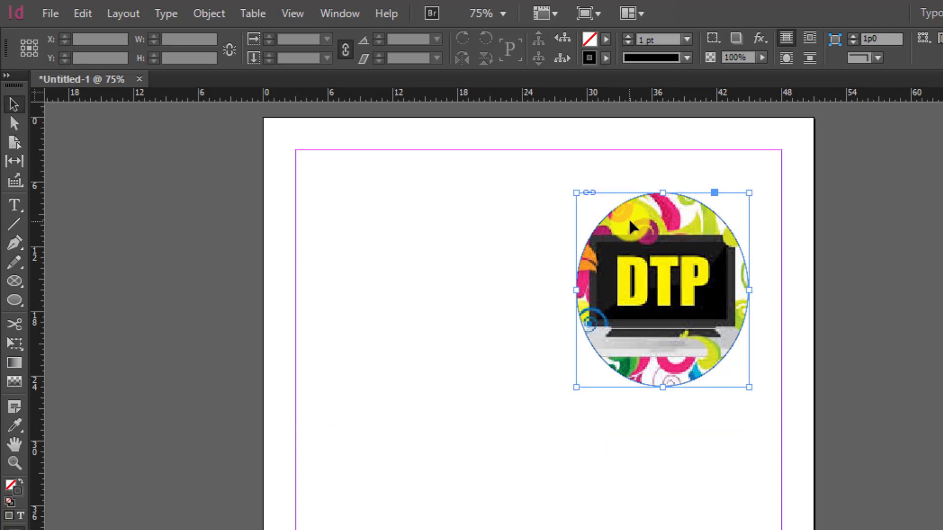
key(alt+shift)
drag(750, 191, 718, 220)
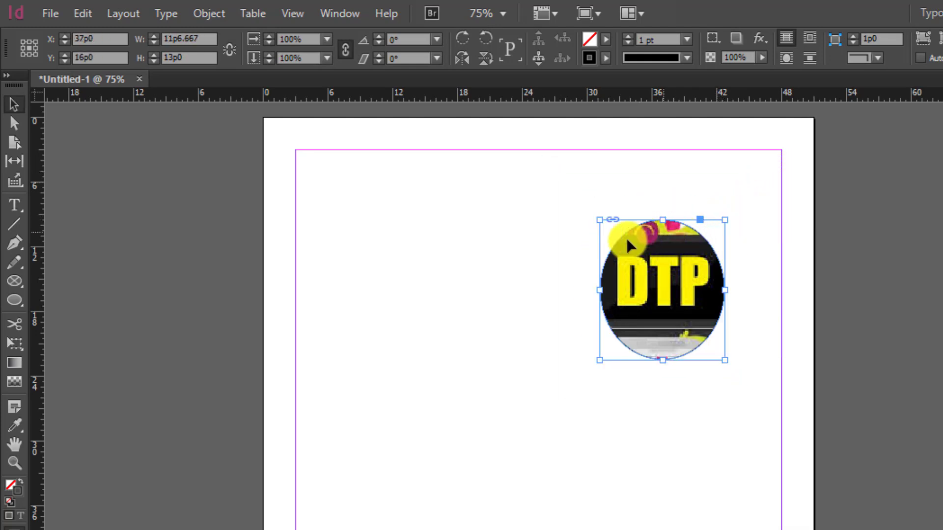
click(649, 280)
drag(898, 187, 836, 213)
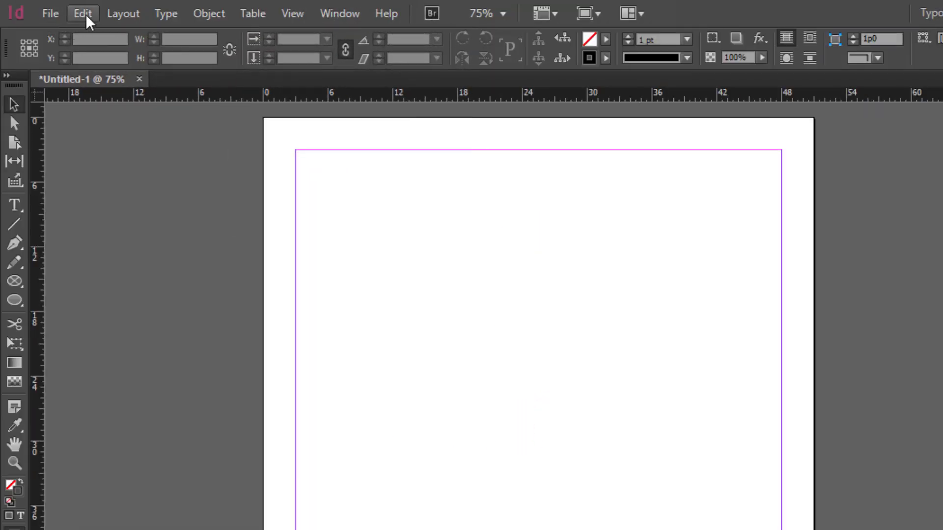
click(83, 14)
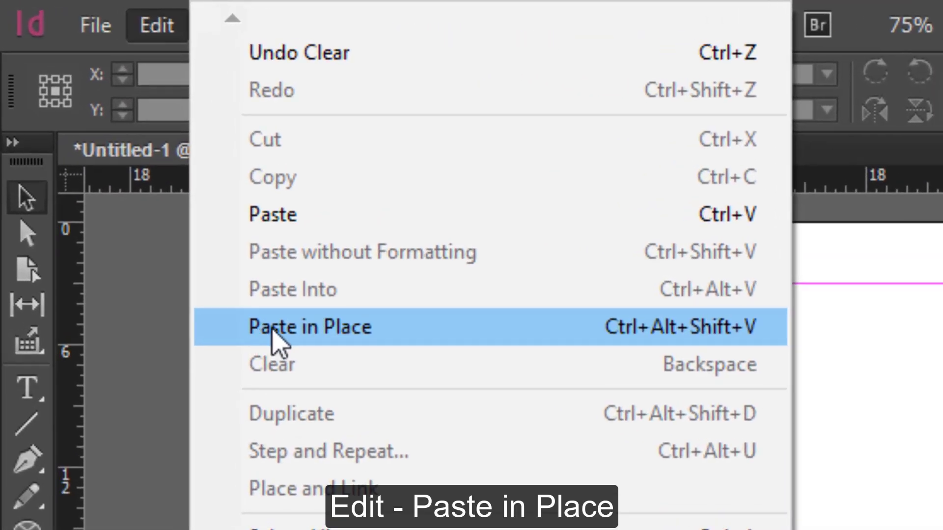
click(737, 333)
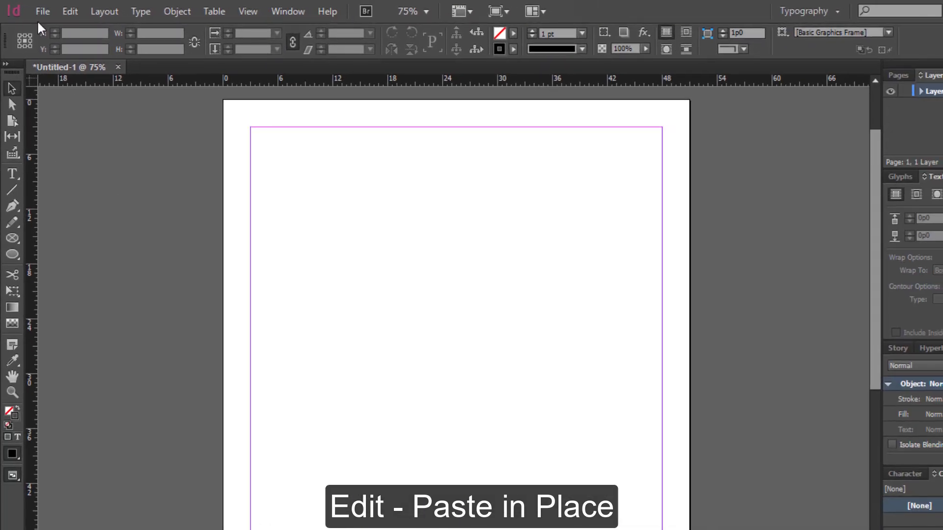
- Place the image 1200px-Adobe_InDesign_CC_icon.svg.png on the page's upper-left area in a frame about 15p0 by 14p7.5
click(43, 11)
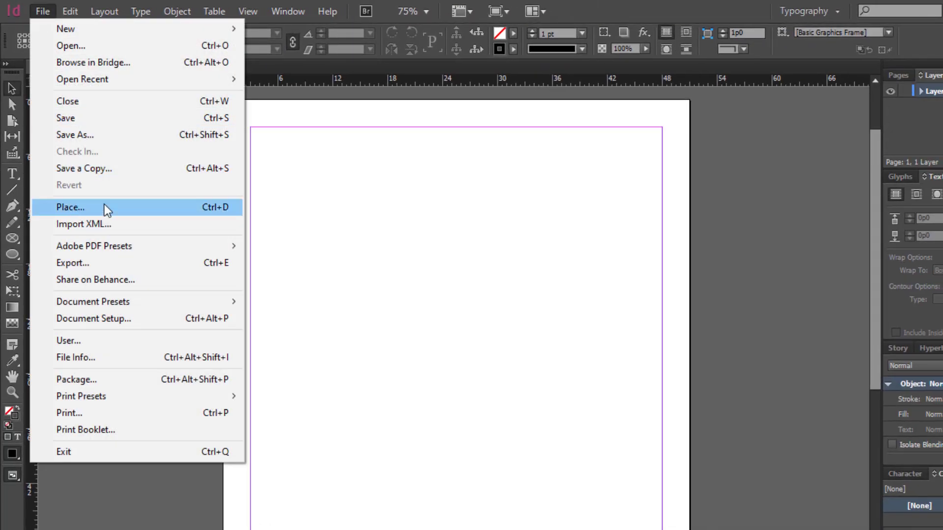
click(62, 207)
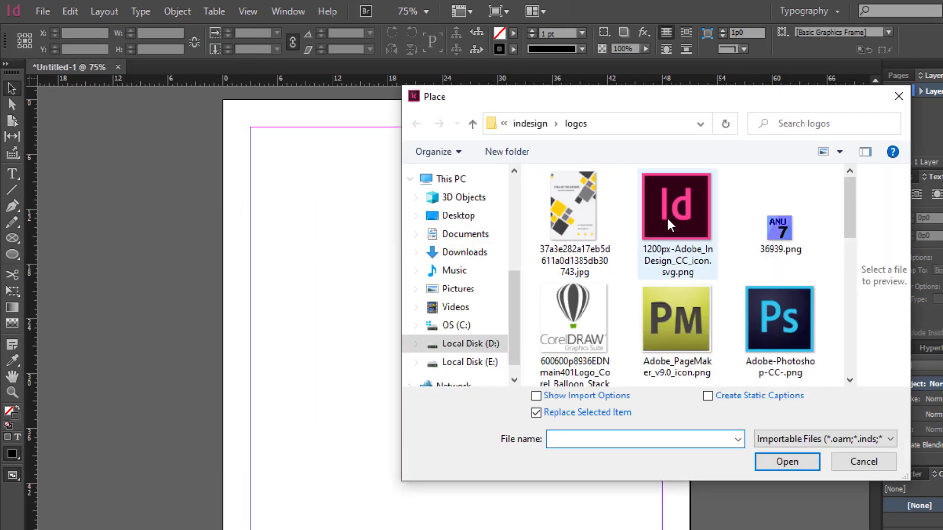
click(667, 217)
click(774, 462)
click(267, 204)
drag(268, 204, 404, 338)
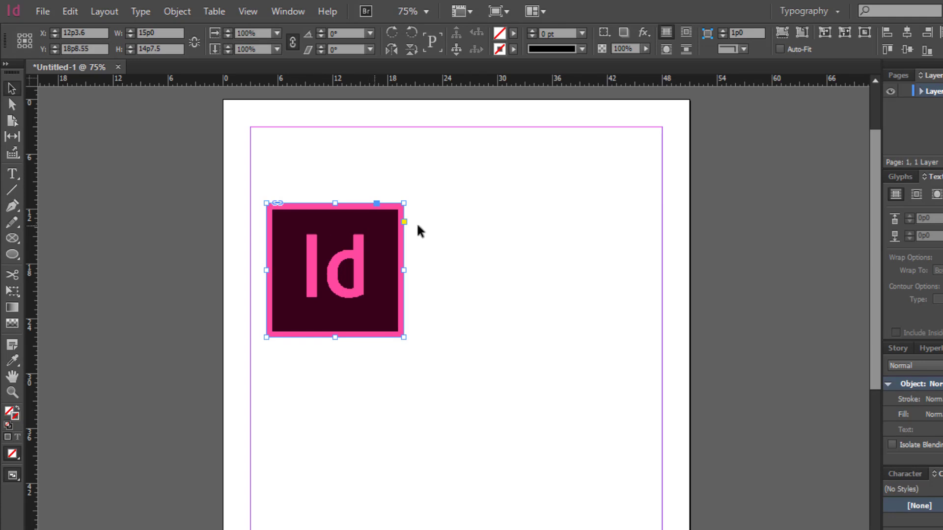
- Try a regular paste of the InDesign logo, move the pasted copy beside the original, and delete that copy
key(ctrl+v)
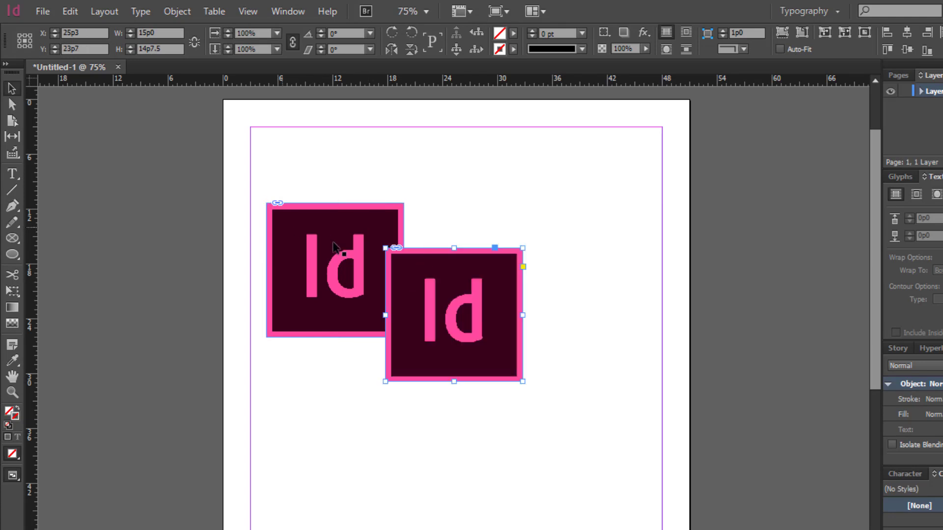
drag(465, 285, 547, 262)
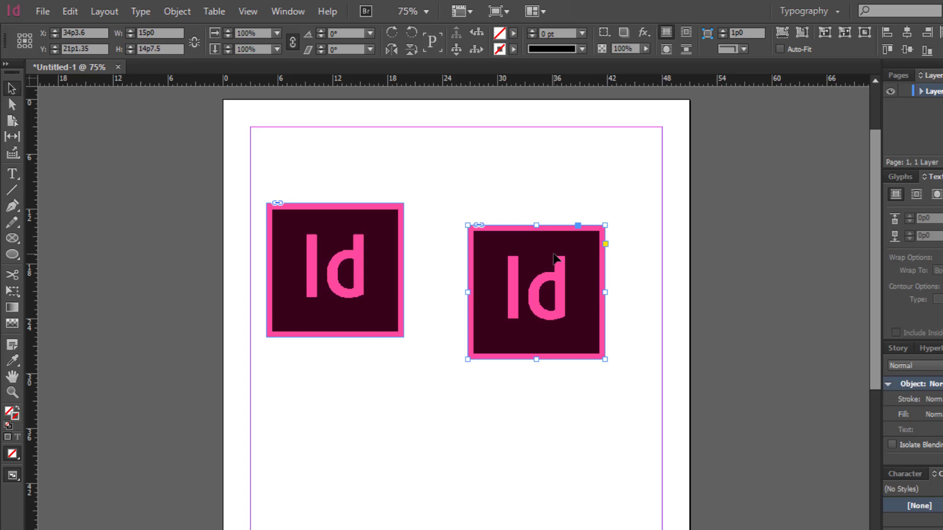
key(Delete)
- Paste a copy of the InDesign logo exactly over the original with Paste in Place, and move it beside the original
click(329, 237)
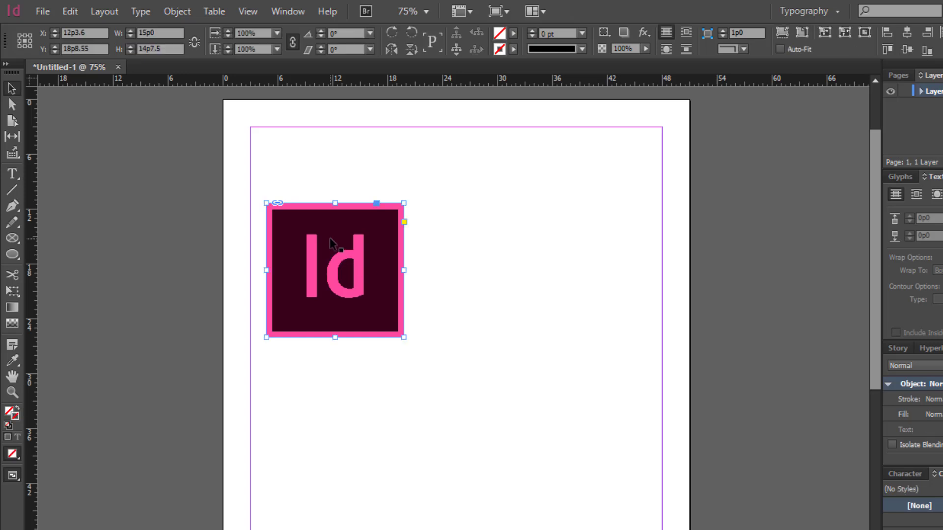
click(71, 11)
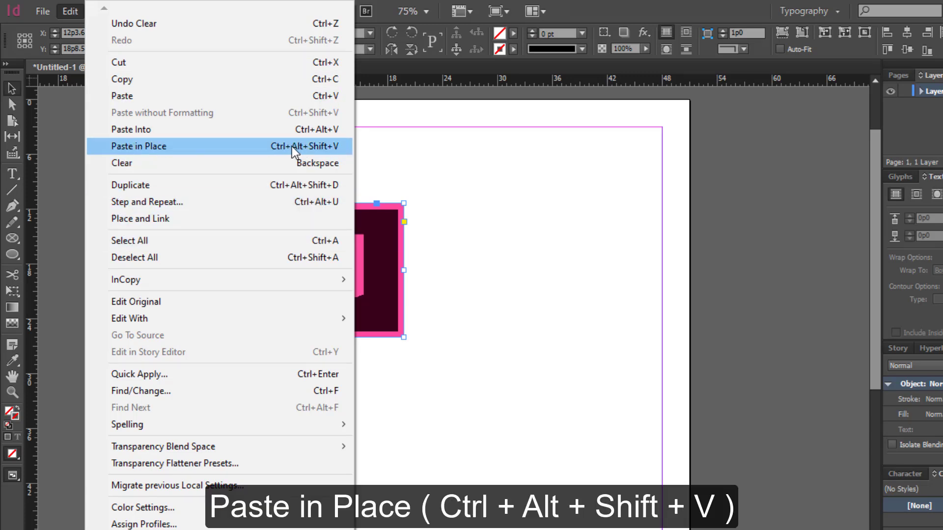
click(329, 146)
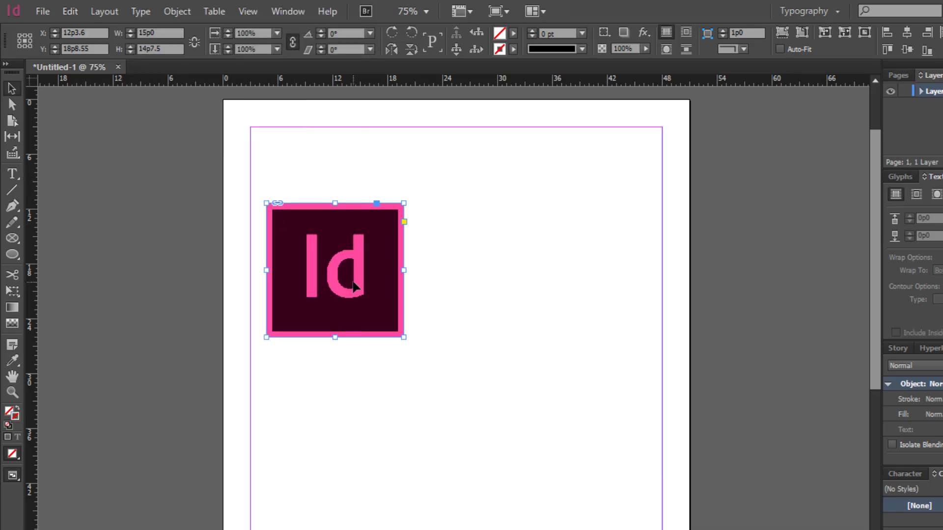
key(ctrl+shift+a)
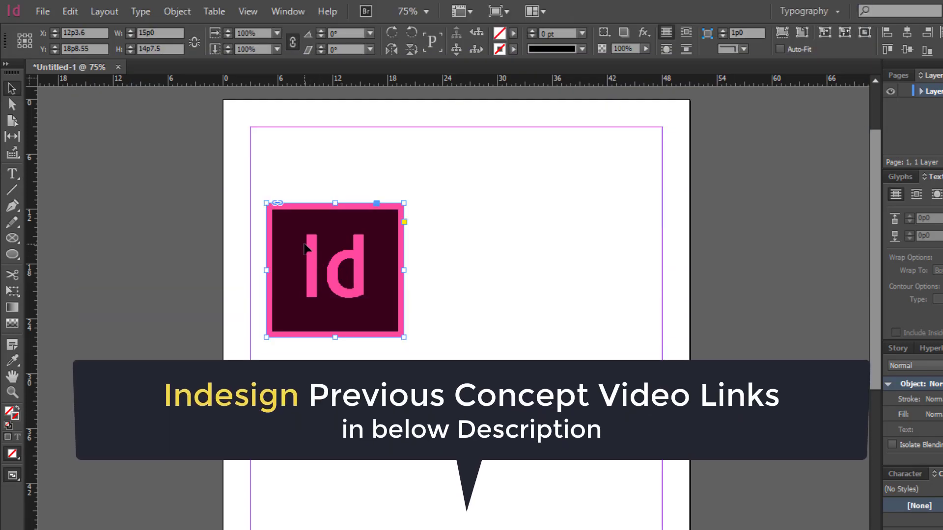
drag(391, 237, 463, 219)
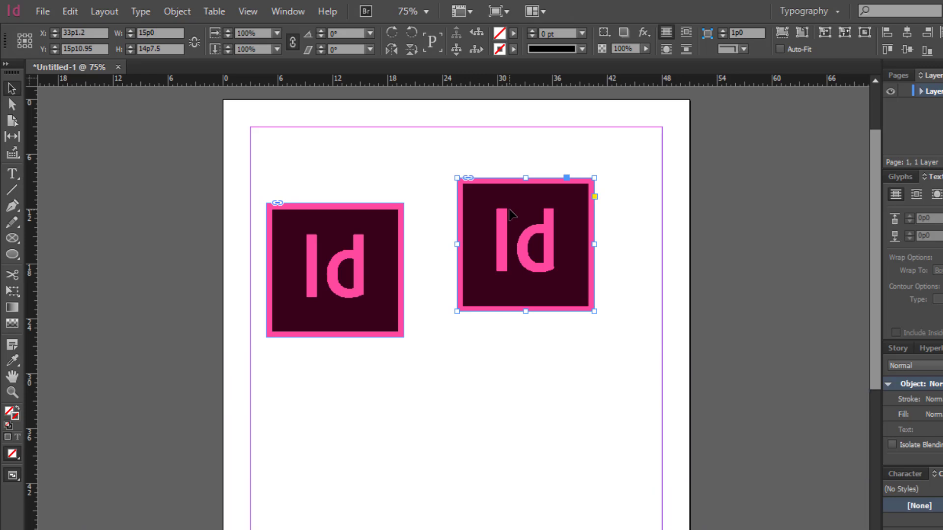
- Replace the two large logos with a single one about 7p3.6 by 6p10.8 in the page's upper-right corner
drag(531, 224, 481, 427)
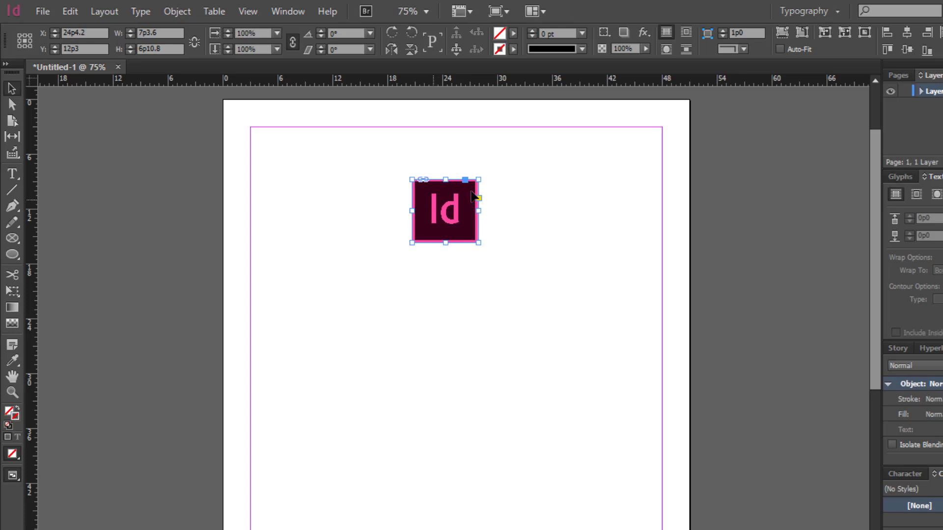
drag(473, 197, 602, 156)
click(491, 260)
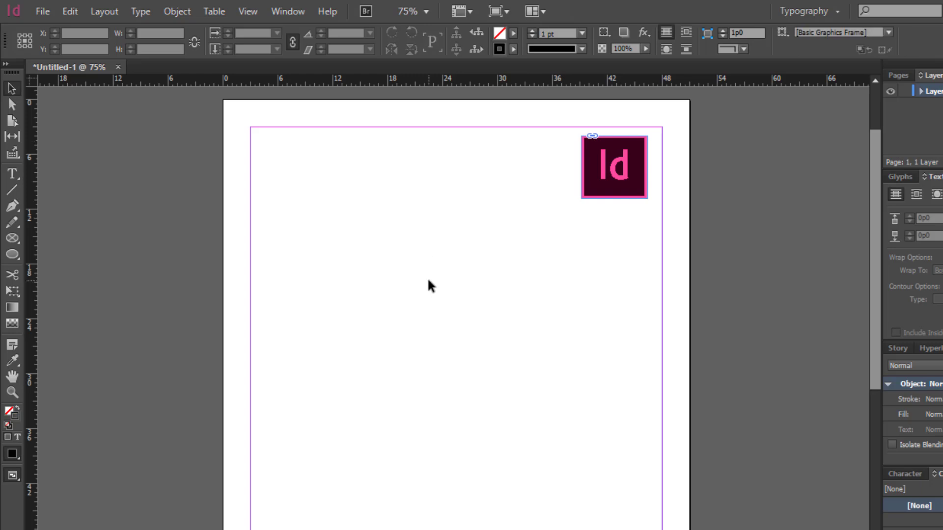
- Display the Pages panel and add a second page to the document
key(ctrl+minus)
key(ctrl+minus)
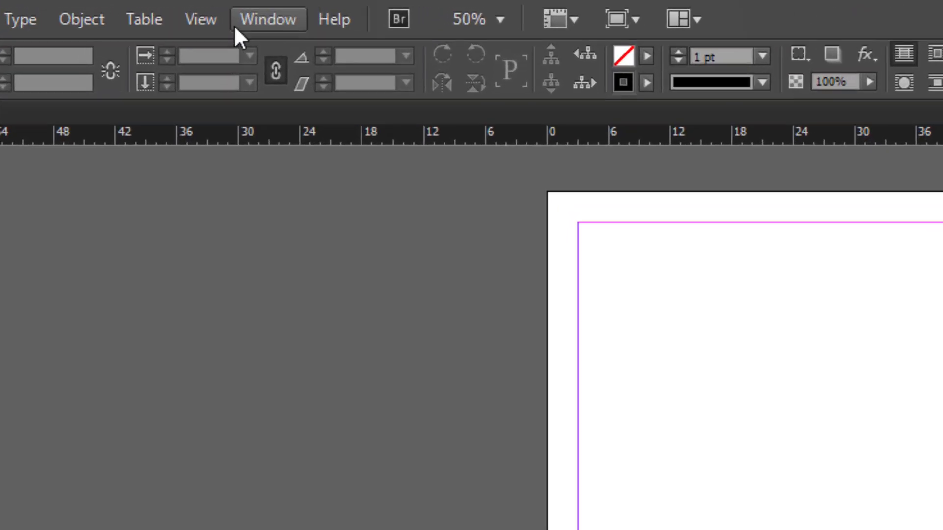
click(243, 20)
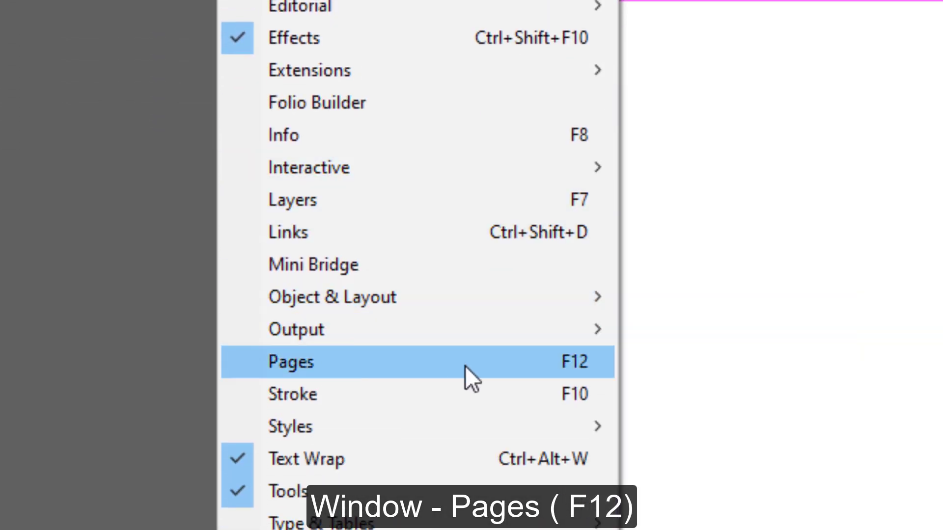
click(520, 352)
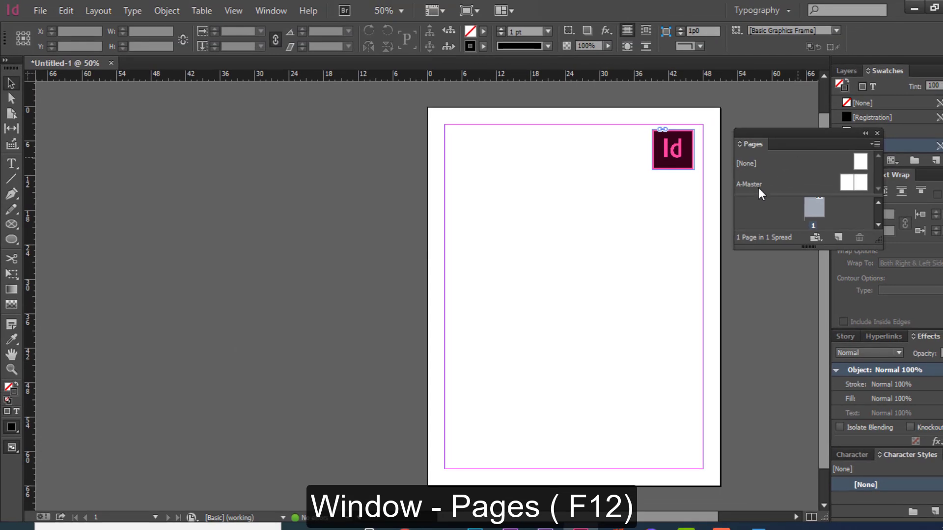
scroll(392, 284, down, 1)
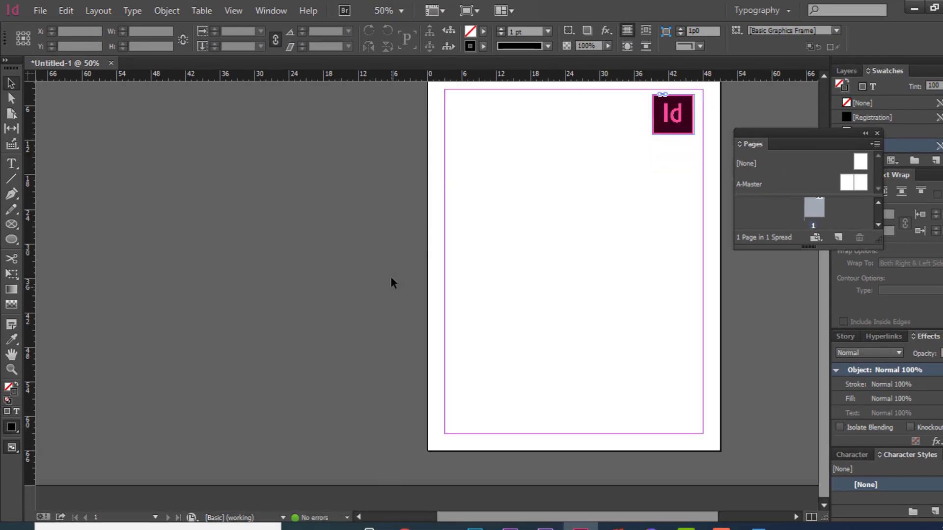
scroll(392, 273, up, 2)
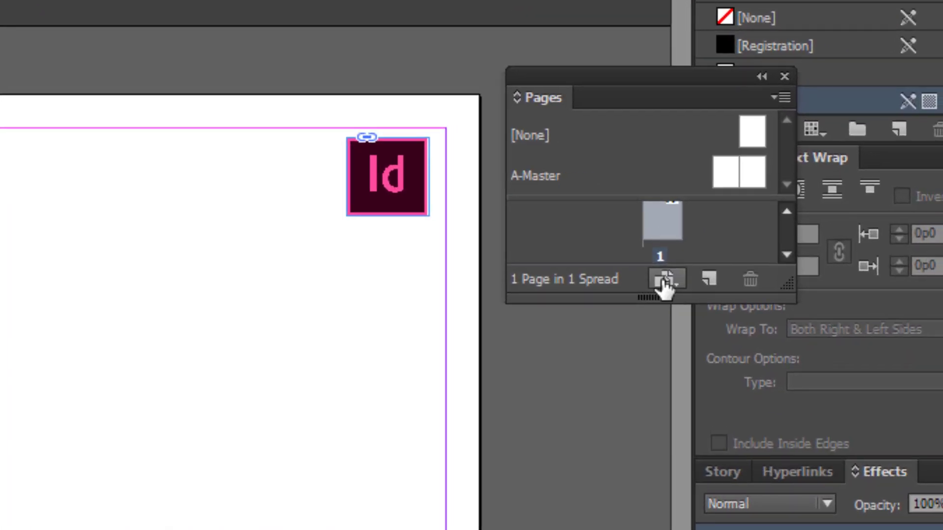
click(708, 280)
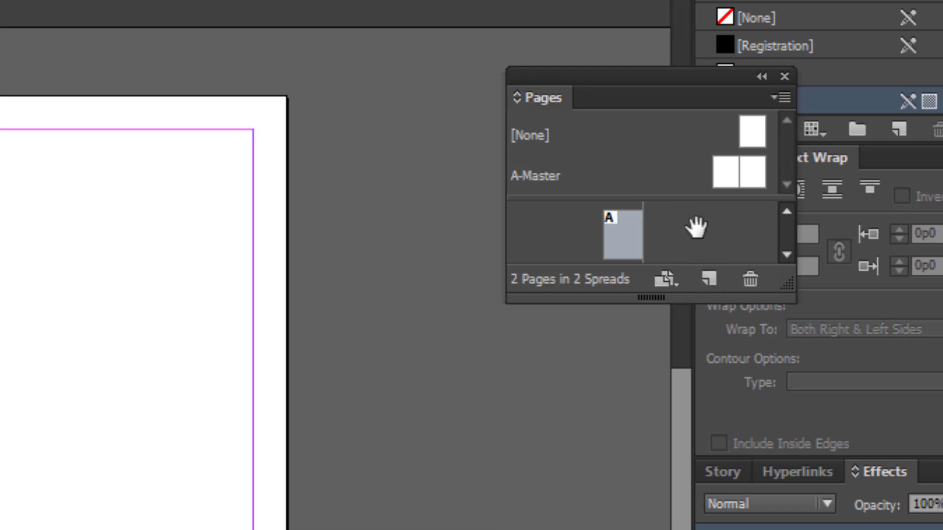
- Enlarge the Pages panel and add three more pages after page 2, up to page 5
scroll(667, 202, down, 2)
scroll(631, 254, up, 1)
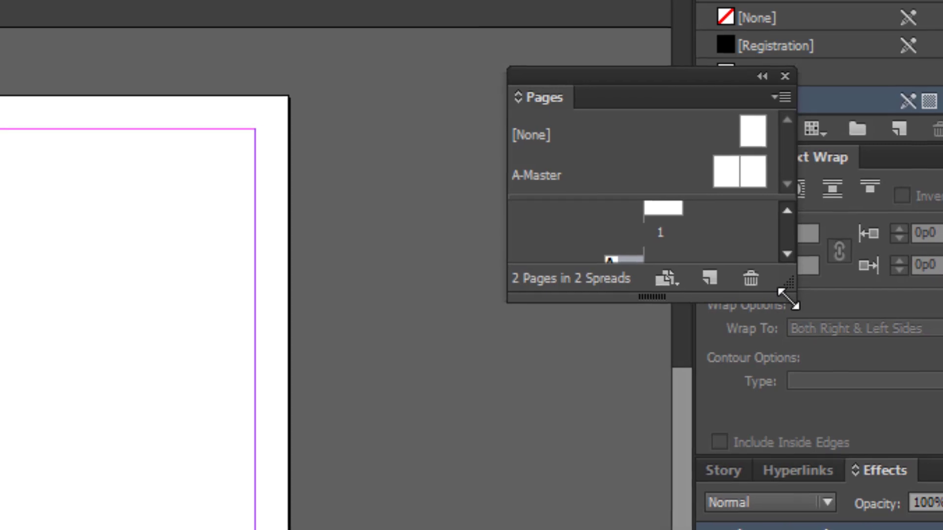
drag(787, 297, 805, 529)
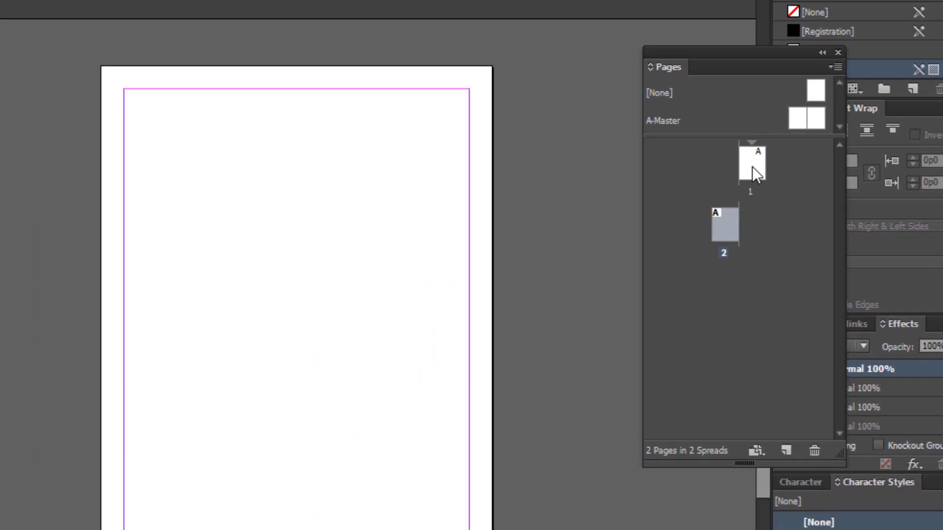
click(753, 167)
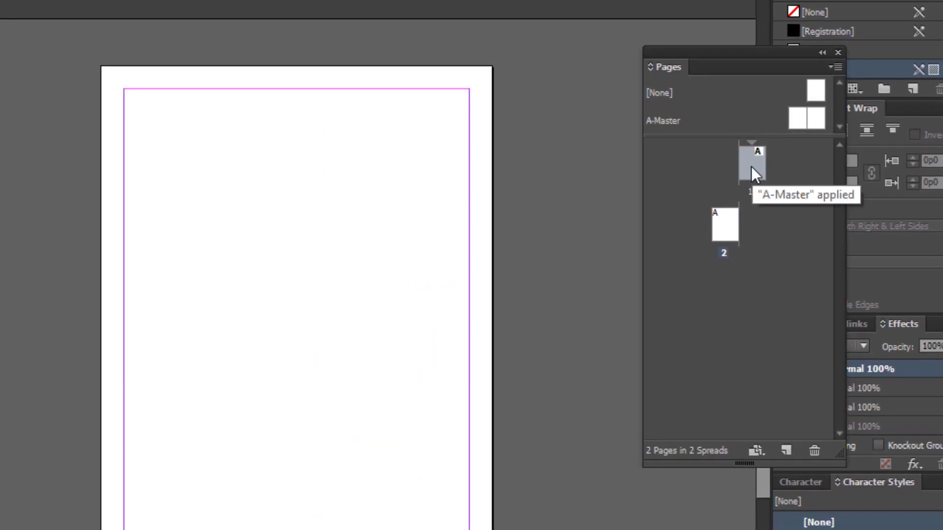
click(723, 235)
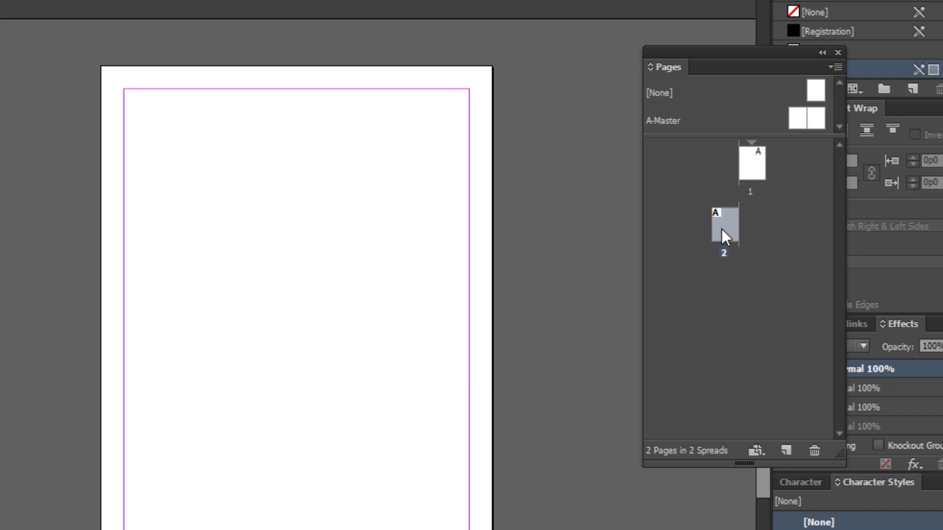
click(786, 450)
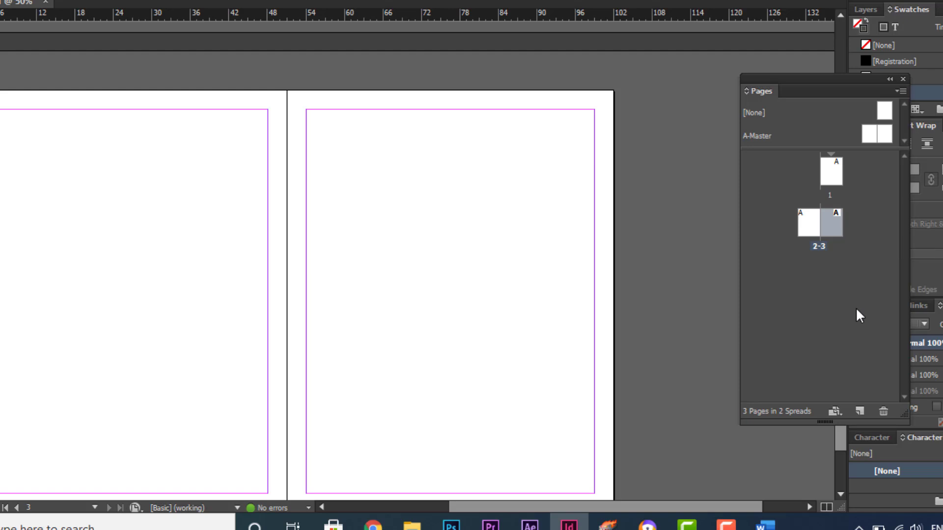
click(860, 412)
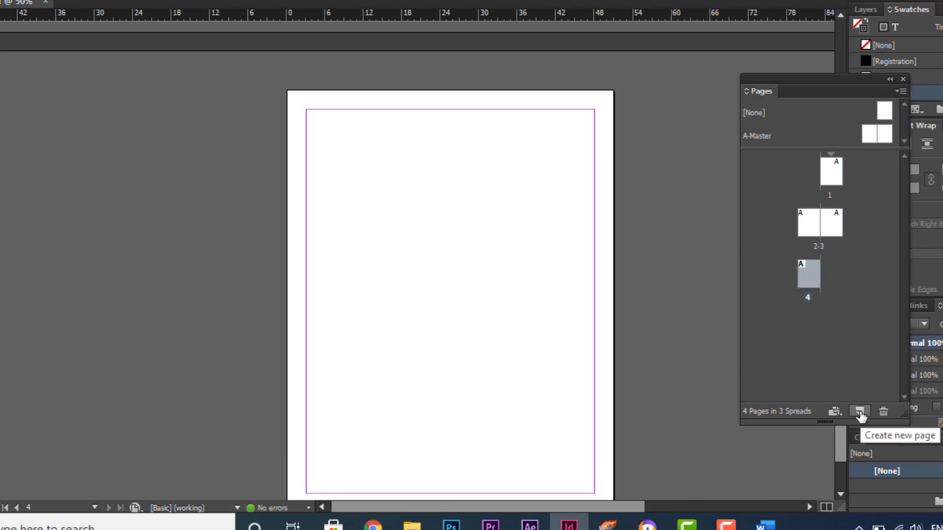
click(861, 412)
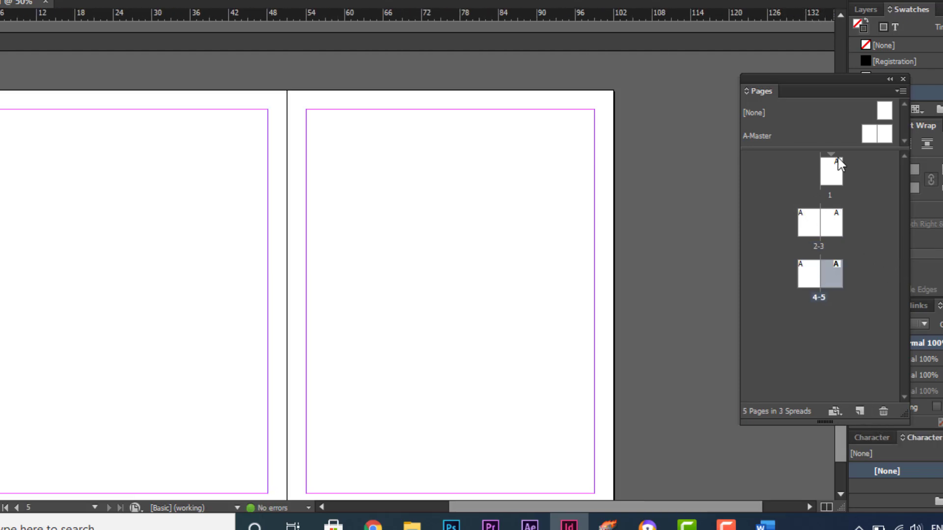
- Copy the InDesign logo from page 1 and paste it at the same position on page 3 with Paste in Place
double_click(834, 173)
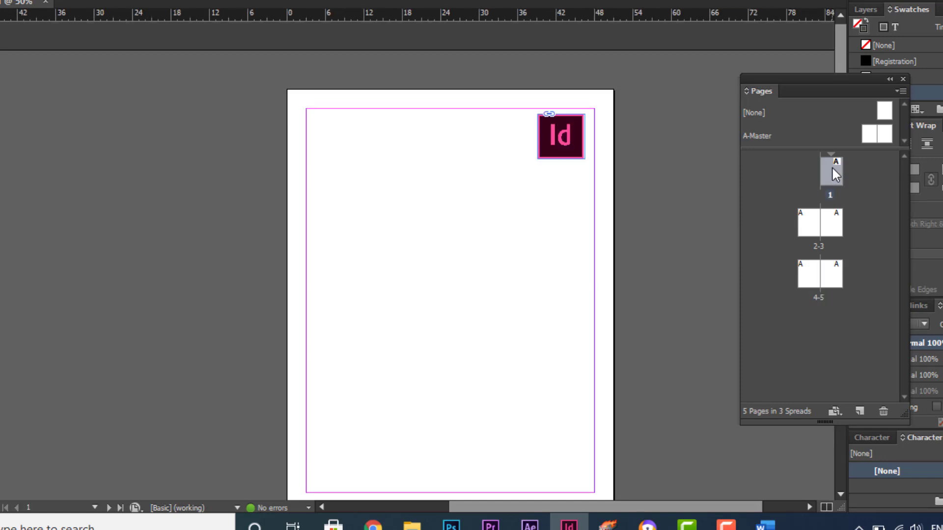
click(568, 142)
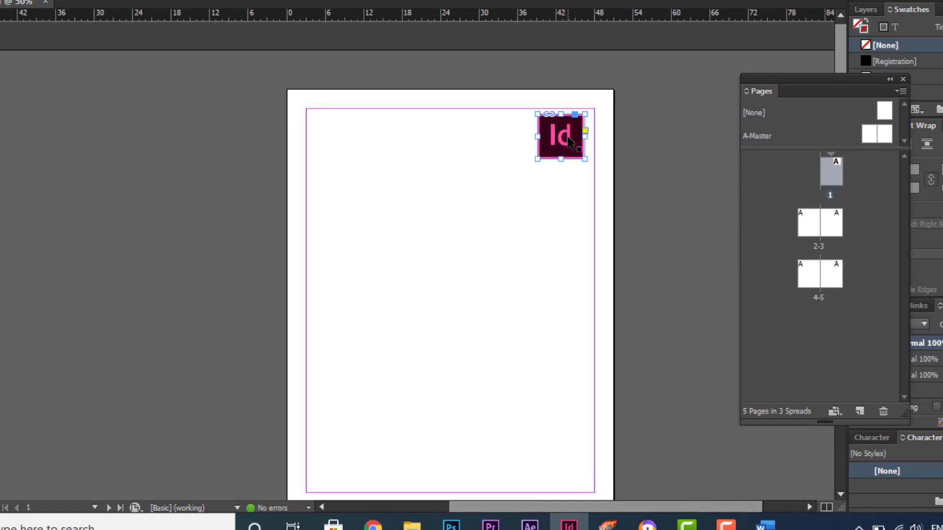
double_click(829, 224)
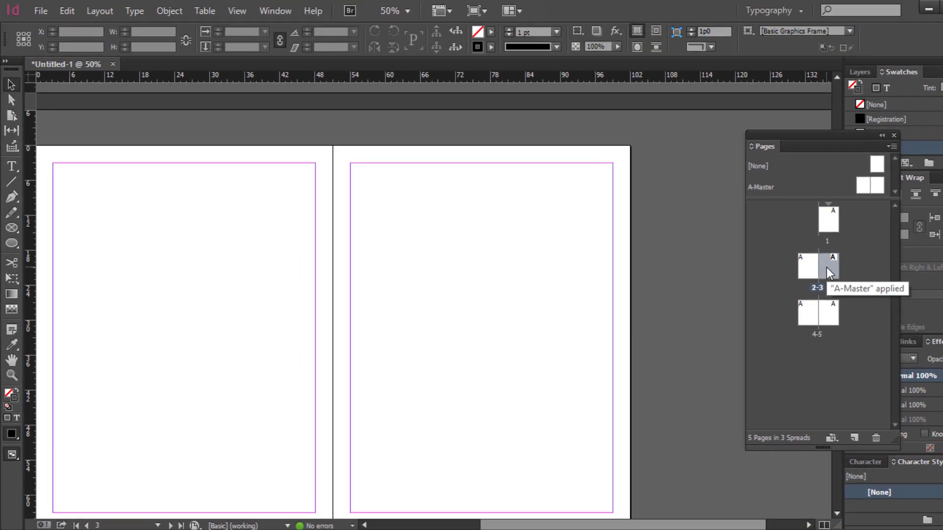
click(806, 268)
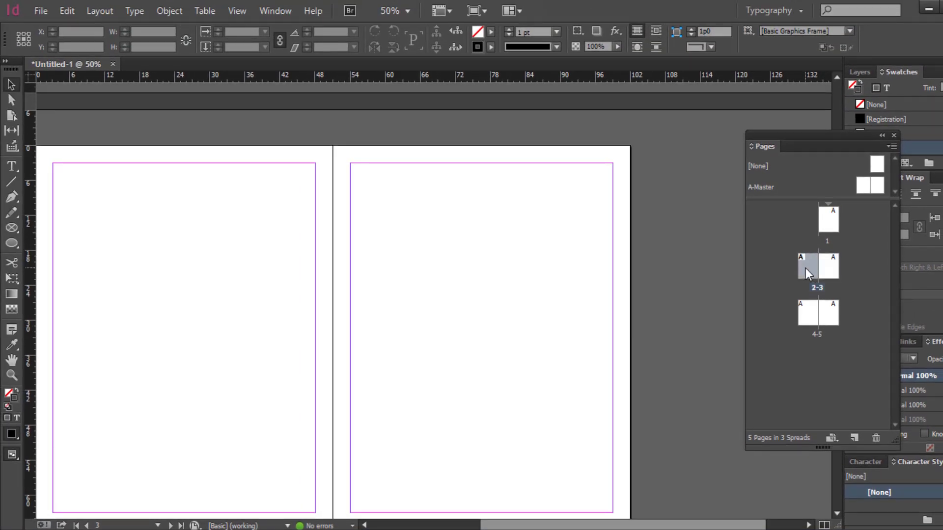
click(832, 270)
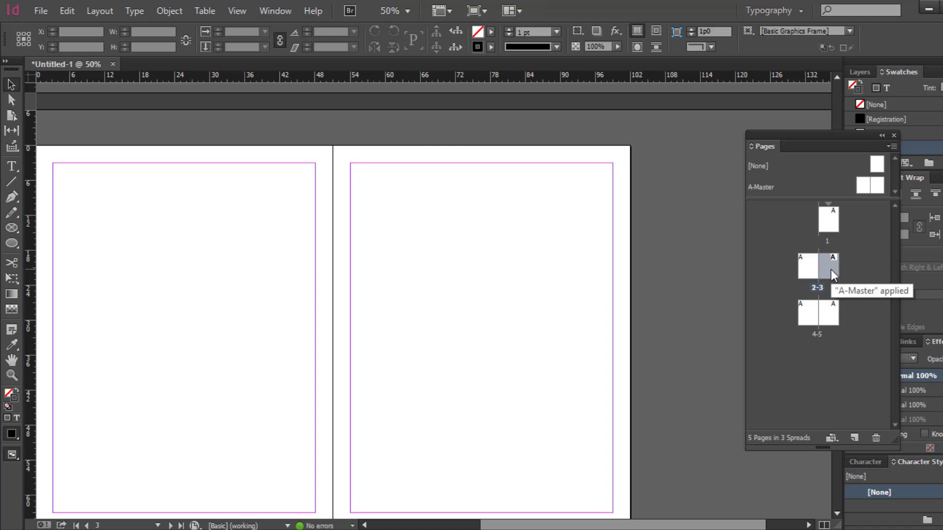
click(67, 11)
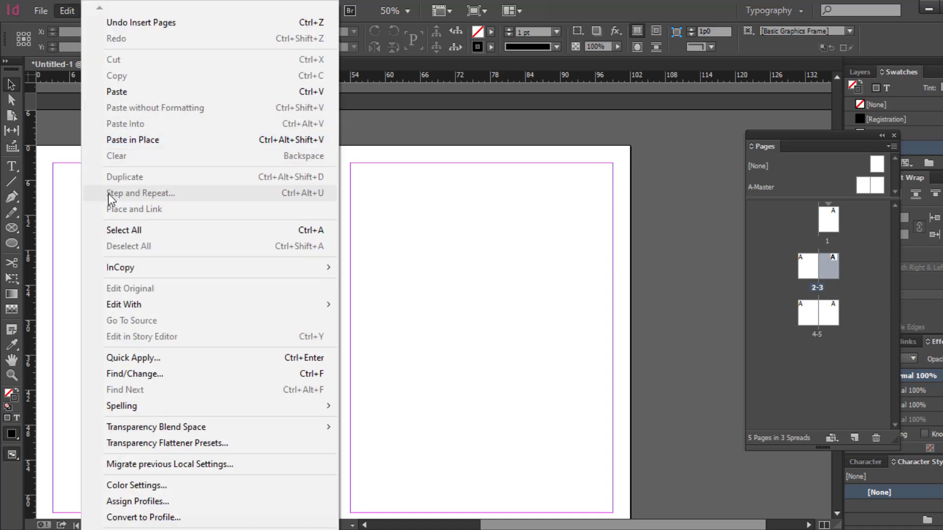
click(119, 141)
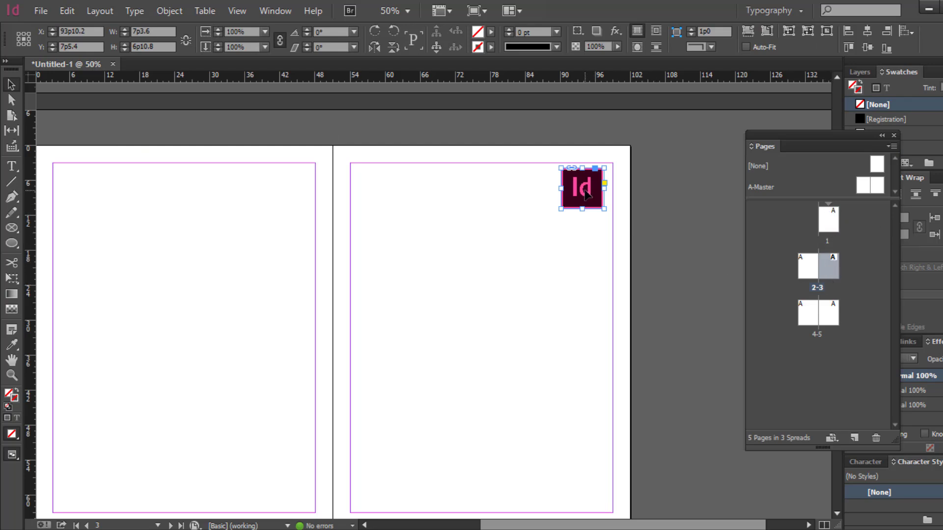
- Go to the spread of pages 4-5 and paste the copied InDesign logo at the same position with Paste in Place
click(834, 222)
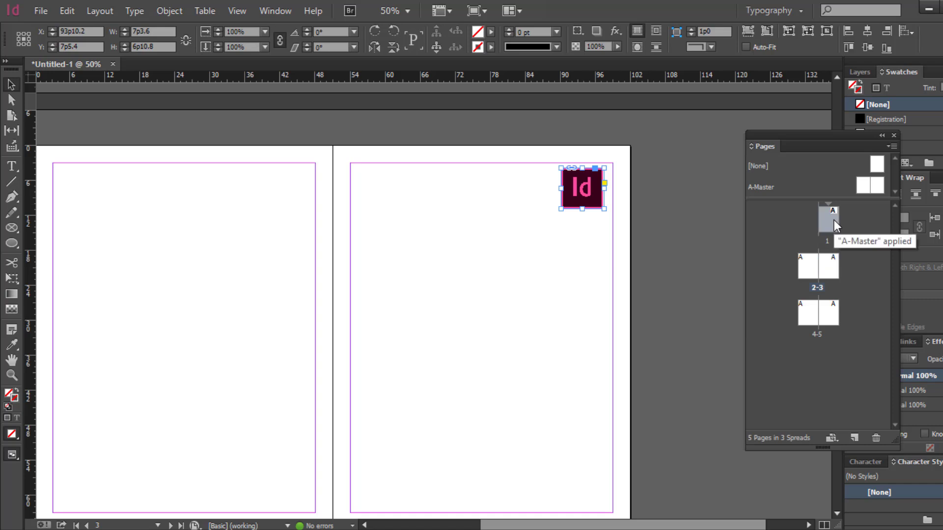
click(835, 268)
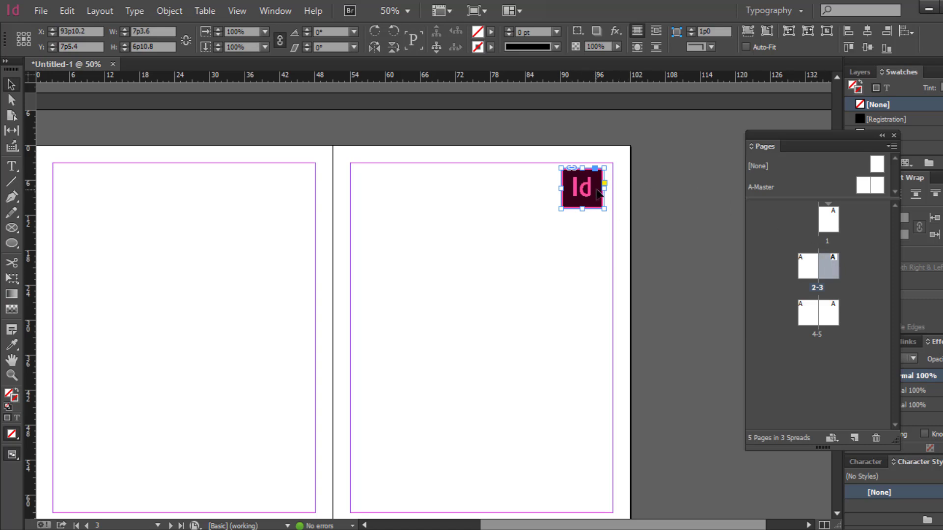
click(807, 318)
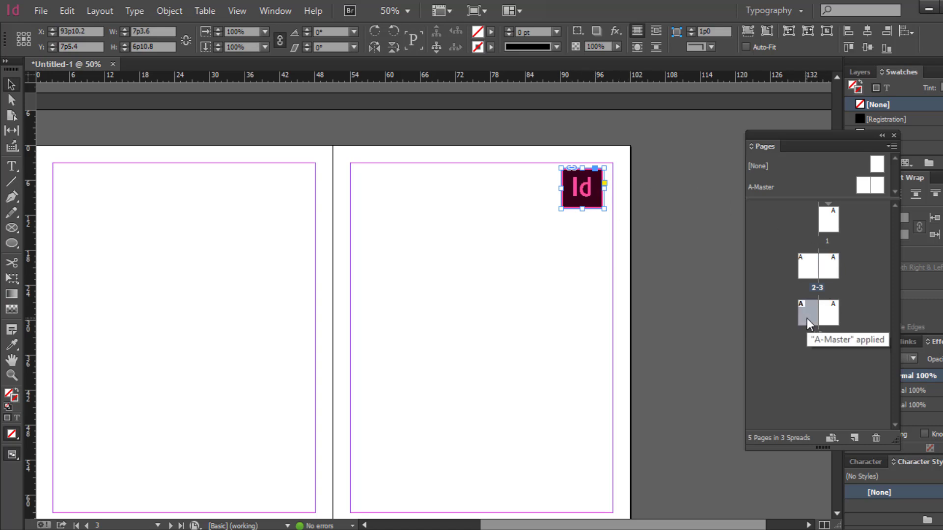
double_click(807, 318)
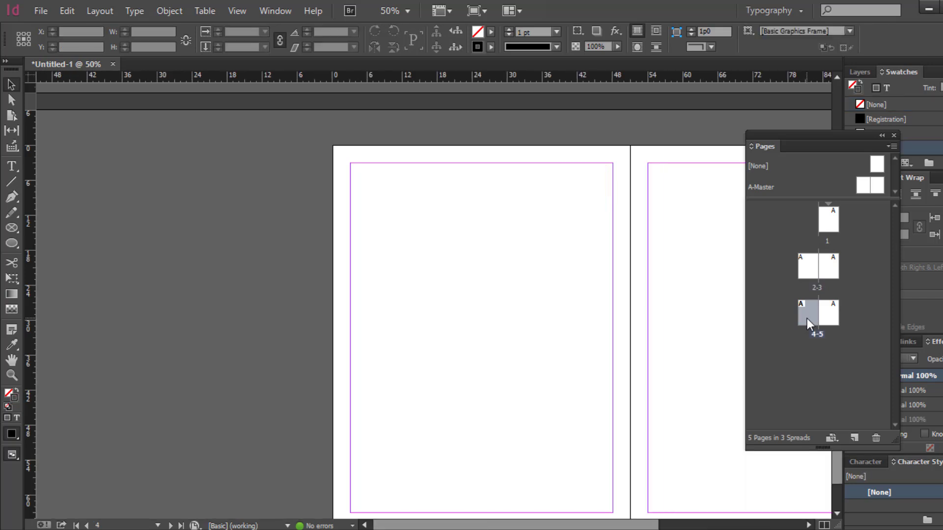
click(68, 10)
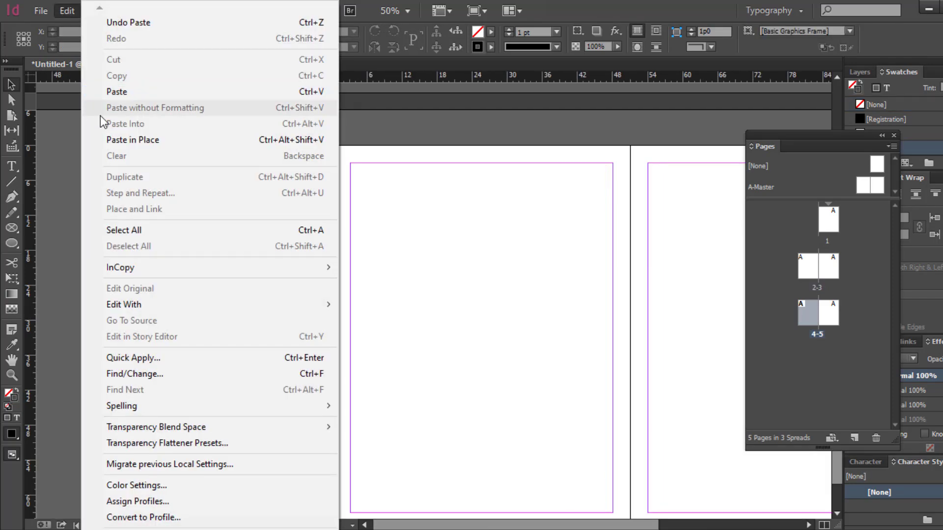
click(112, 141)
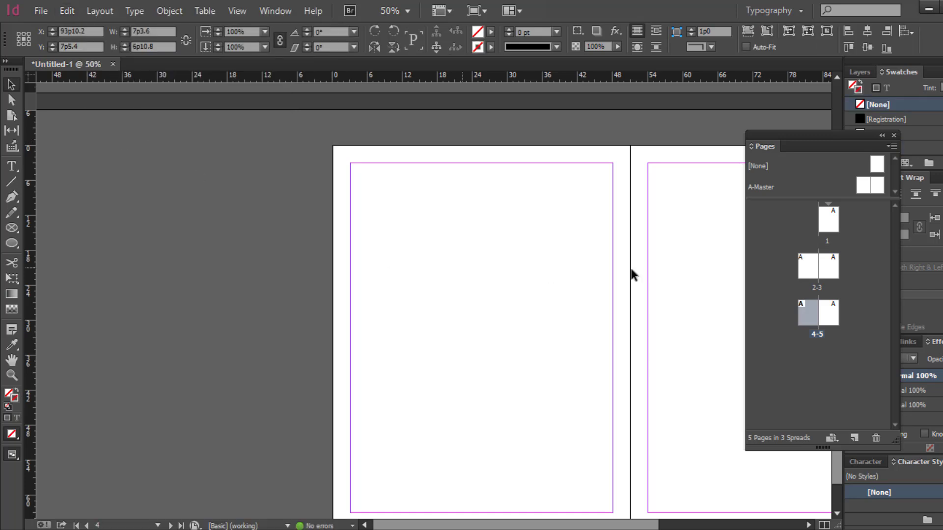
- Compare the logo's position on pages 5, 3 and 1, ending on page 5
double_click(831, 318)
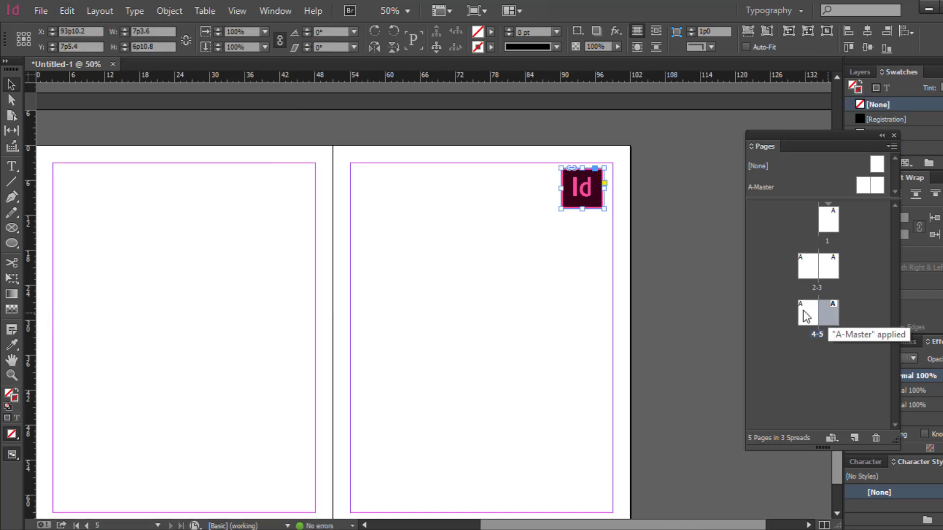
double_click(831, 265)
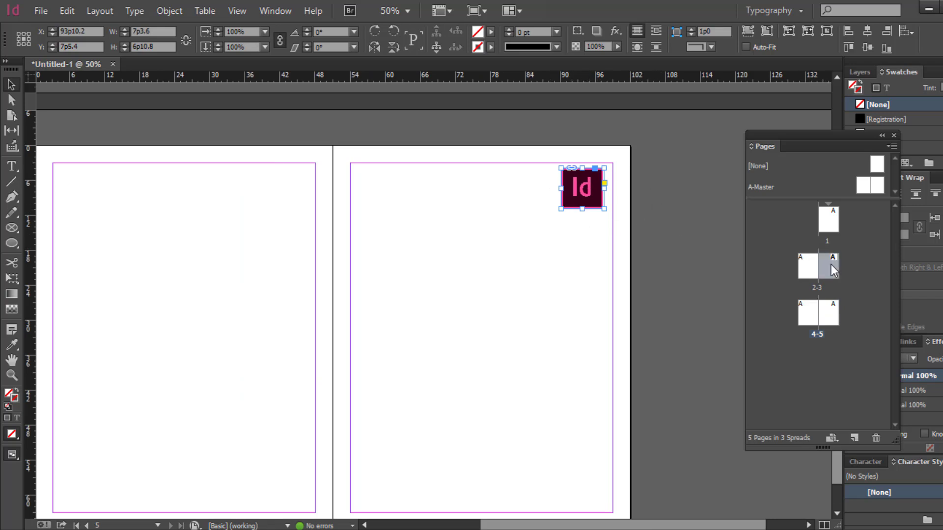
double_click(832, 225)
click(831, 319)
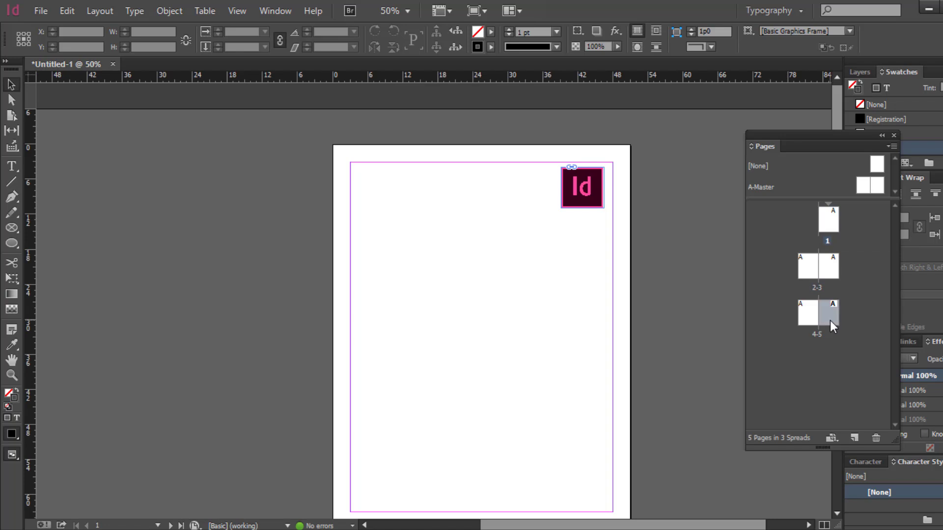
double_click(833, 325)
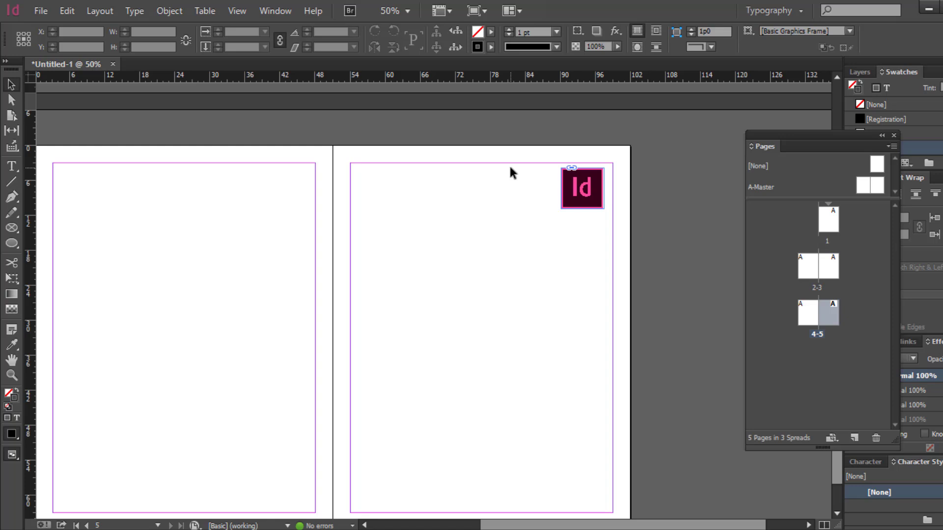
- Review the available paste commands: Paste, Paste without Formatting, Paste Into and Paste in Place
click(67, 10)
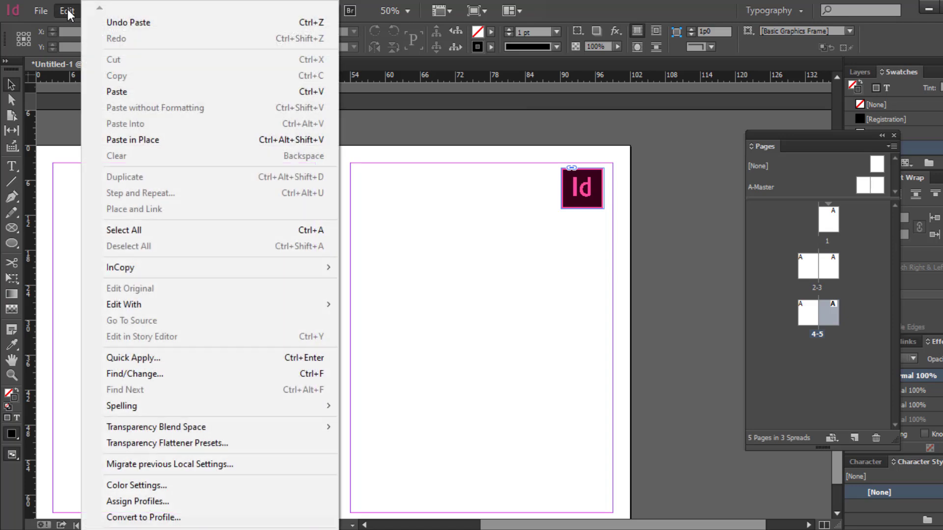
click(169, 143)
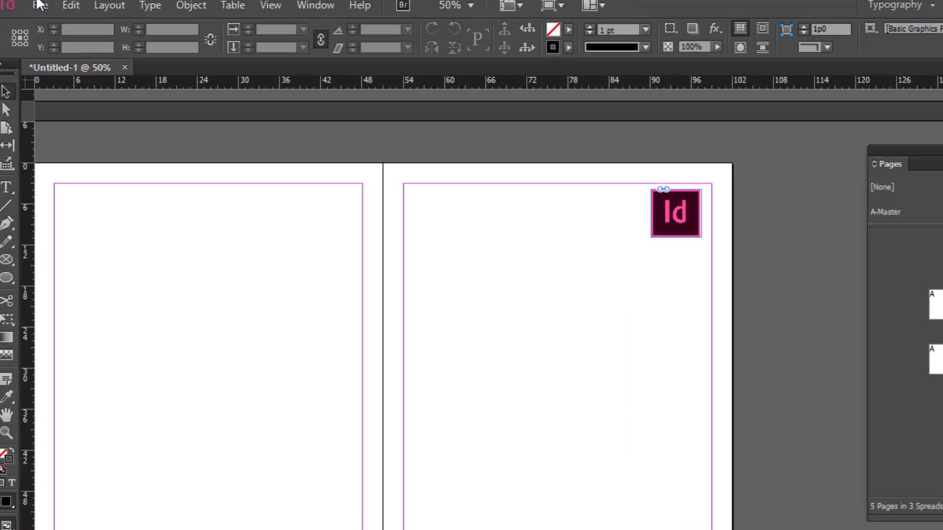
click(67, 10)
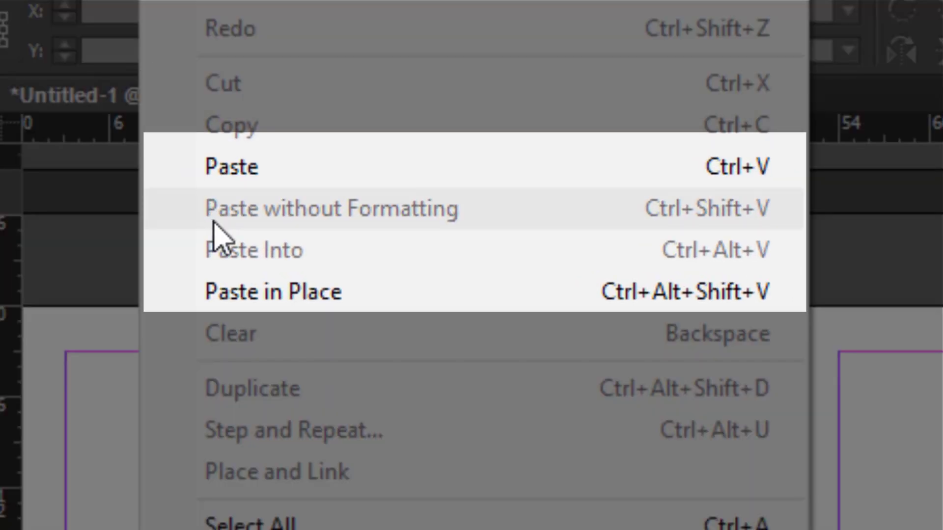